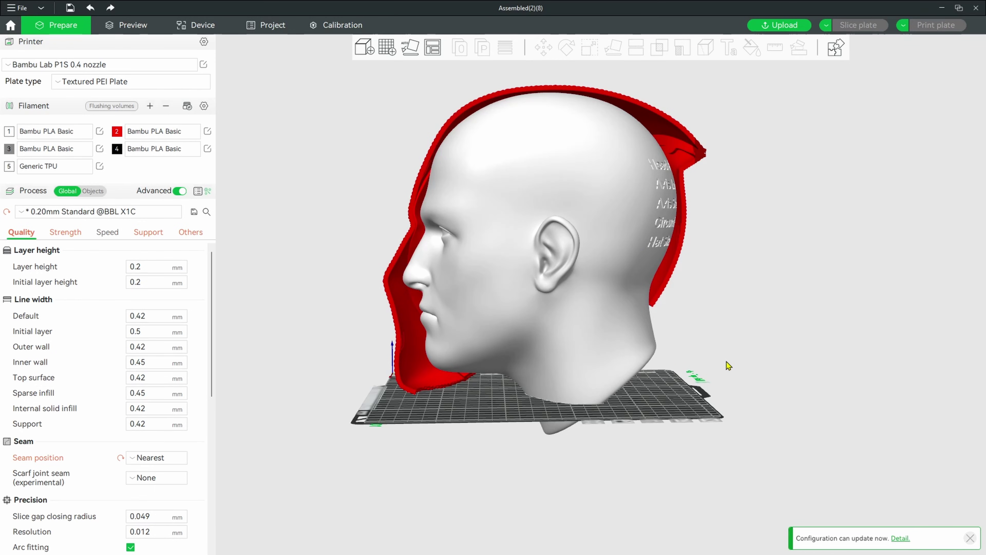
# Examine how the half helmet fits around the sizing head from the side, back and front
pyautogui.moveTo(729, 366); pyautogui.dragTo(694, 370)
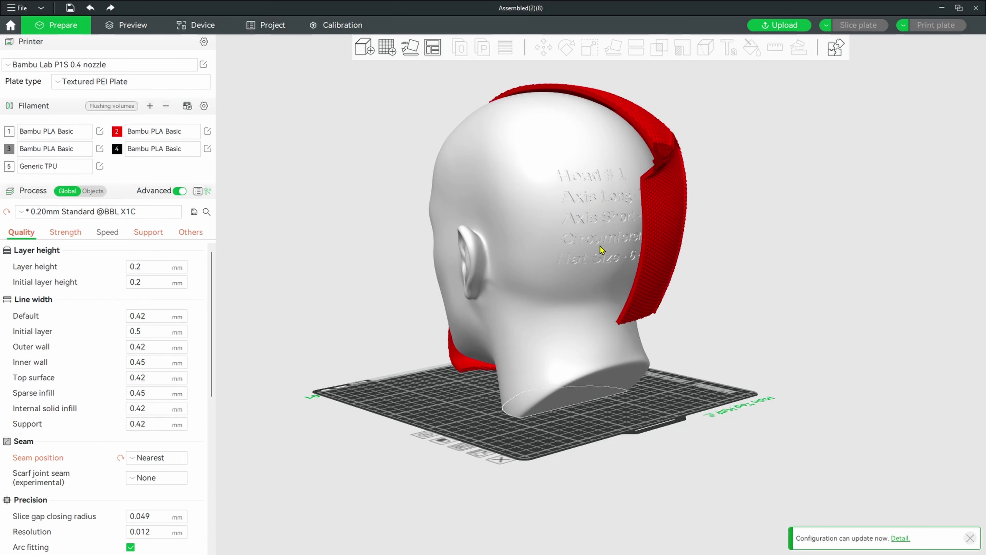
pyautogui.moveTo(600, 246); pyautogui.dragTo(727, 376)
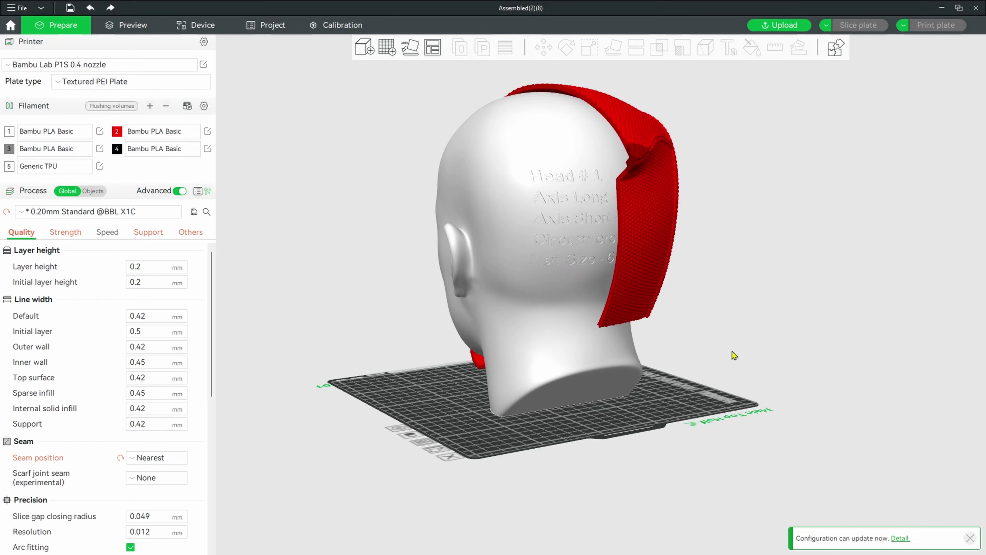
pyautogui.moveTo(818, 359); pyautogui.dragTo(516, 274)
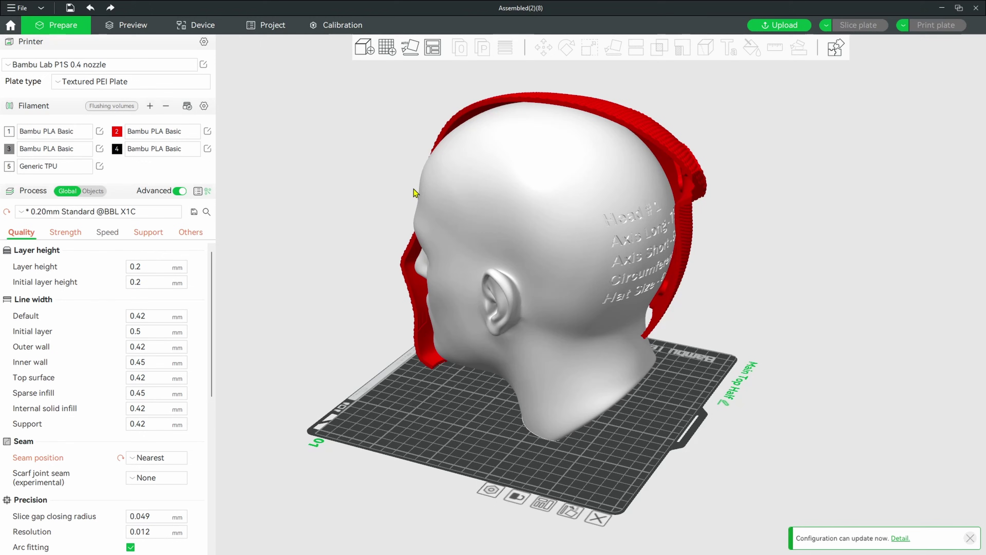
pyautogui.moveTo(645, 237); pyautogui.dragTo(821, 315)
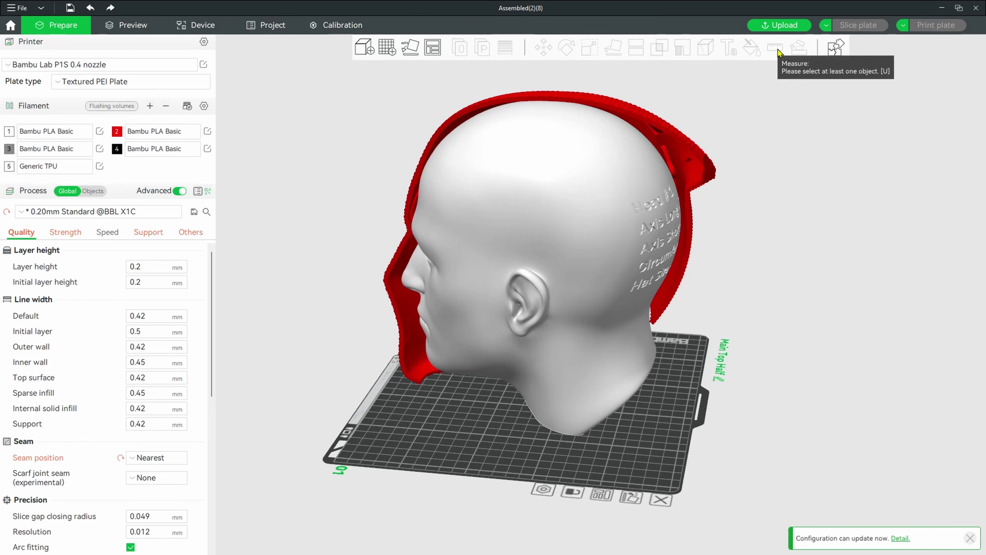
pyautogui.press('3')
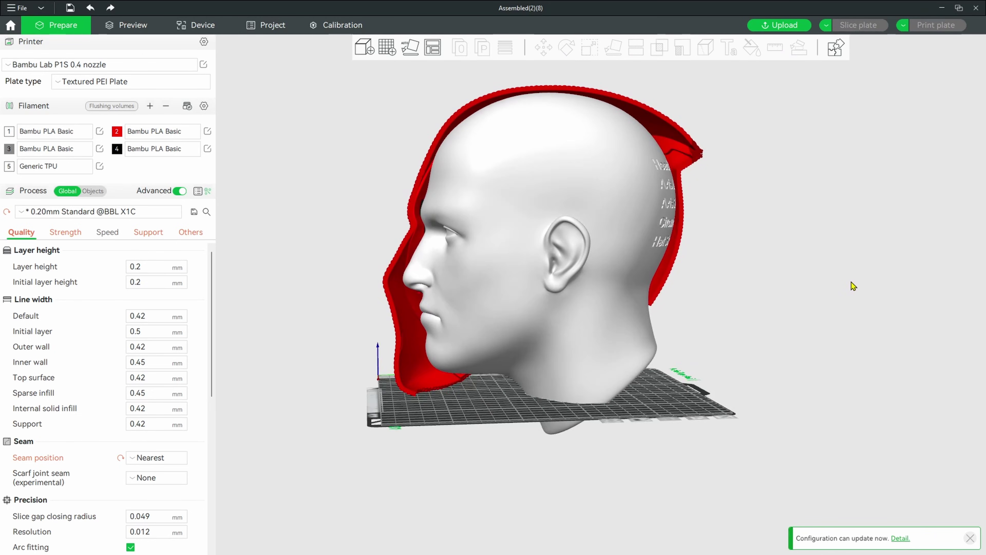
pyautogui.moveTo(848, 281); pyautogui.dragTo(910, 283)
pyautogui.press('3')
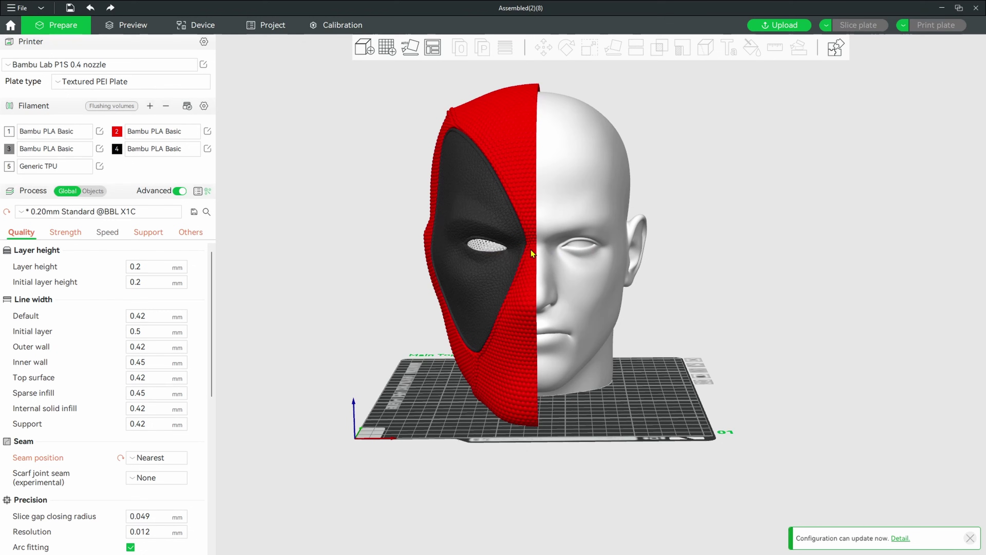
pyautogui.moveTo(786, 309); pyautogui.dragTo(480, 315)
pyautogui.moveTo(779, 296); pyautogui.dragTo(752, 288)
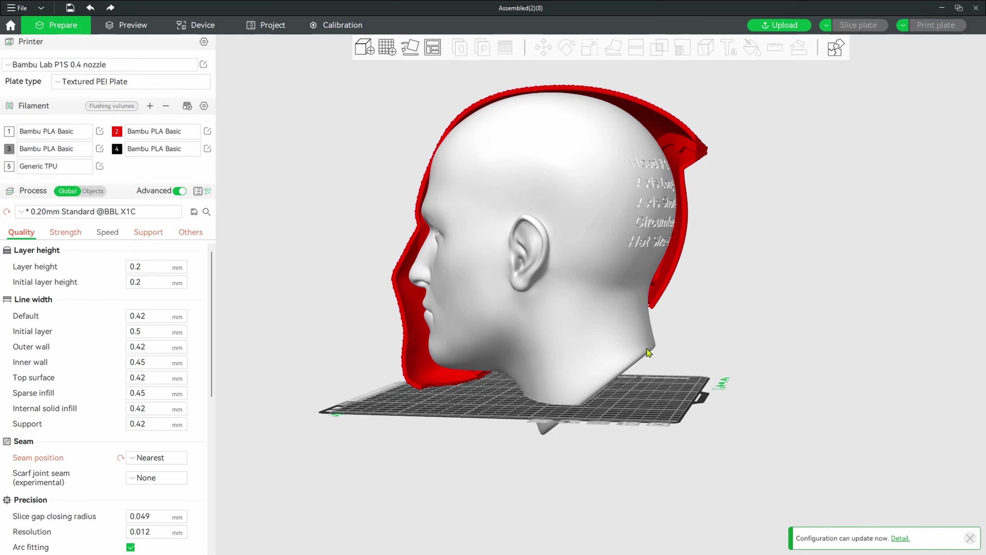
pyautogui.moveTo(777, 341); pyautogui.dragTo(793, 338)
pyautogui.moveTo(675, 318); pyautogui.dragTo(666, 318)
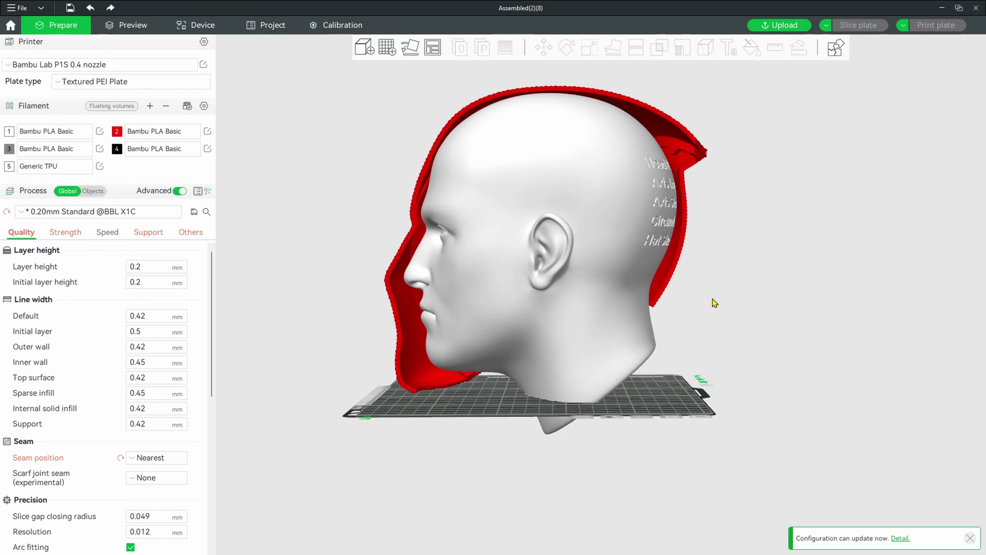
pyautogui.moveTo(714, 303); pyautogui.dragTo(733, 304)
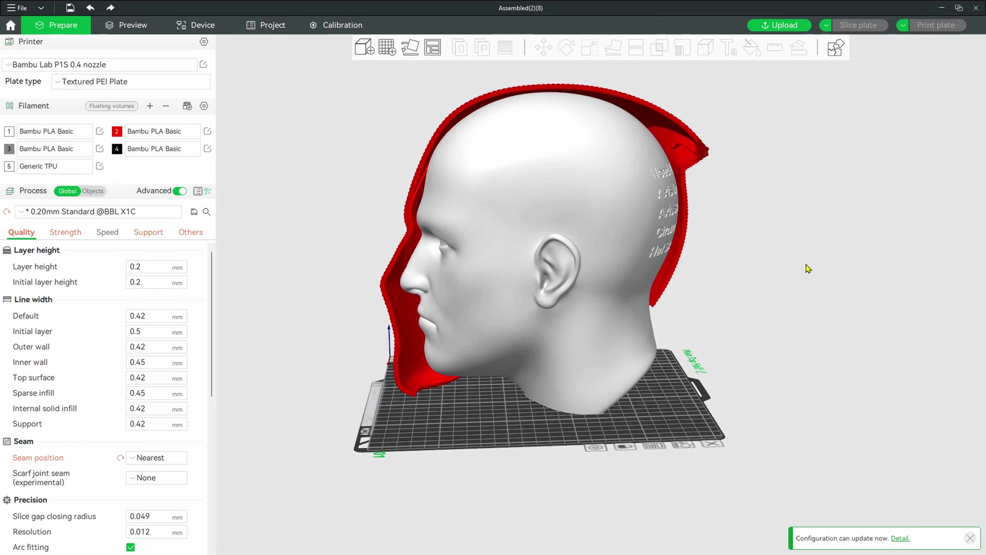
pyautogui.moveTo(806, 265); pyautogui.dragTo(810, 264)
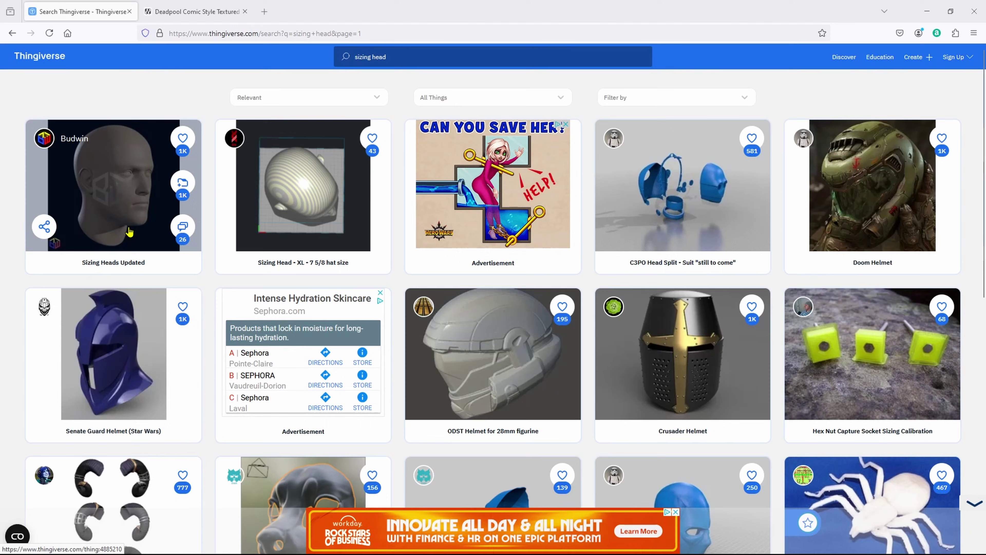
# On the Deadpool helmet's MakerWorld page in the browser, select the P1S profile "[Updated] Separated - 100% Scale" and open its download options
pyautogui.click(196, 12)
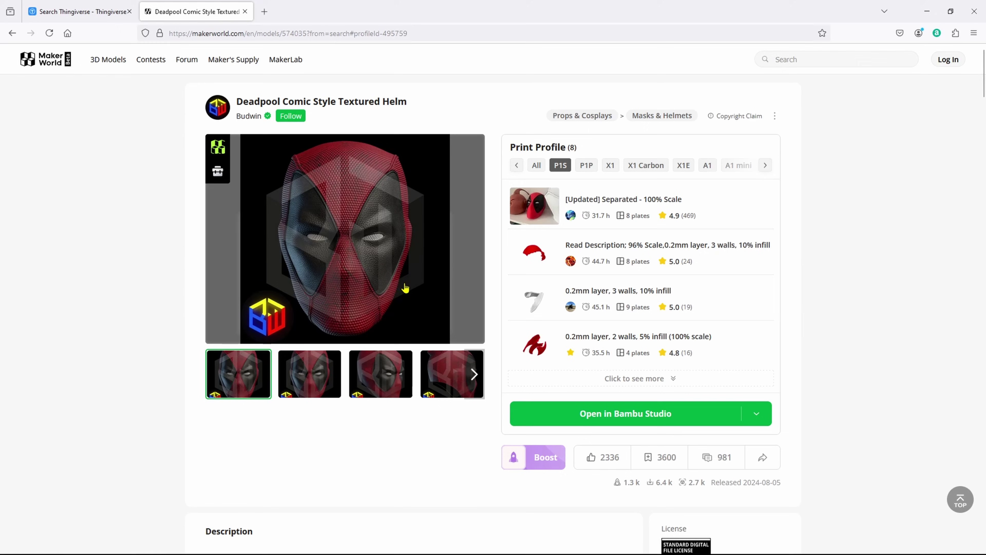
pyautogui.click(640, 380)
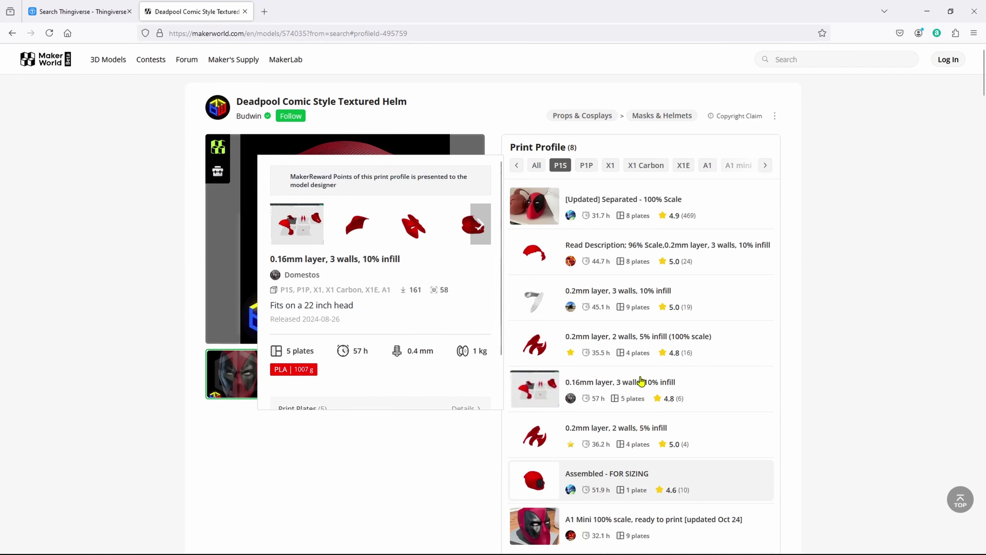
pyautogui.moveTo(602, 497)
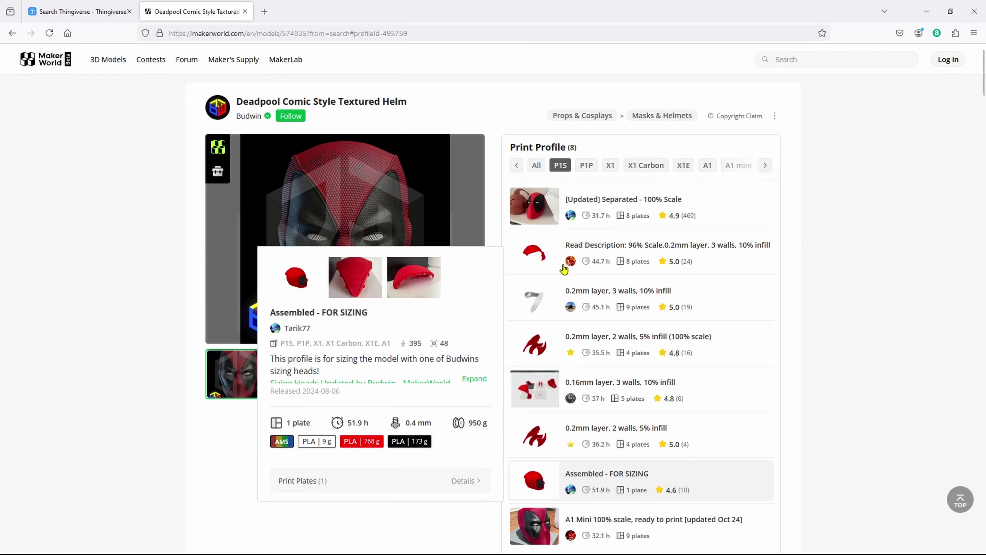
pyautogui.click(561, 166)
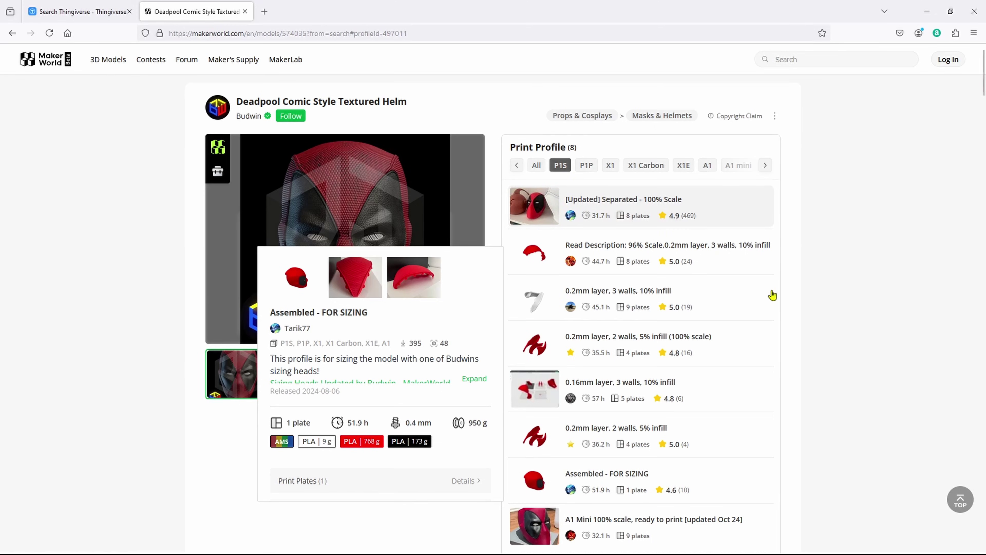
pyautogui.scroll(-5, 773, 295)
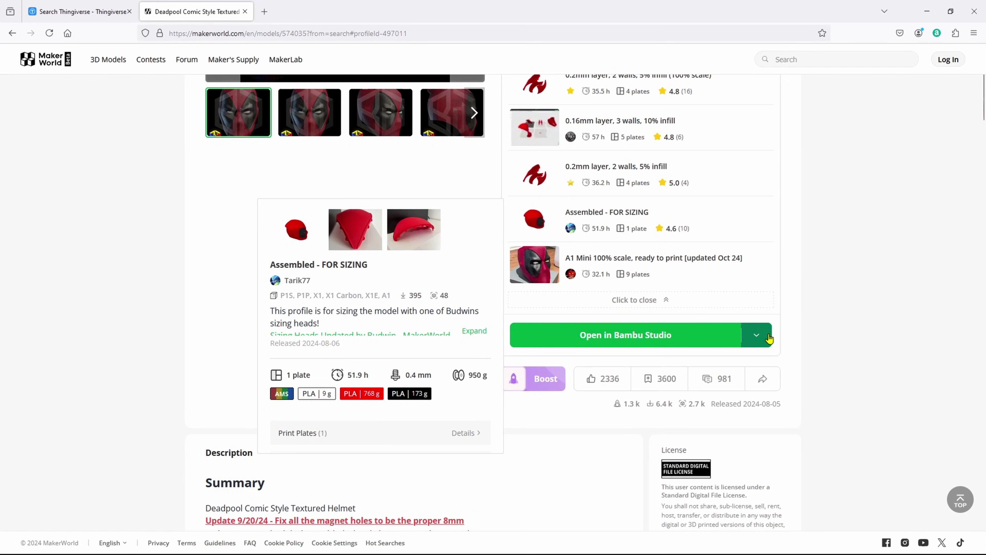
pyautogui.click(757, 338)
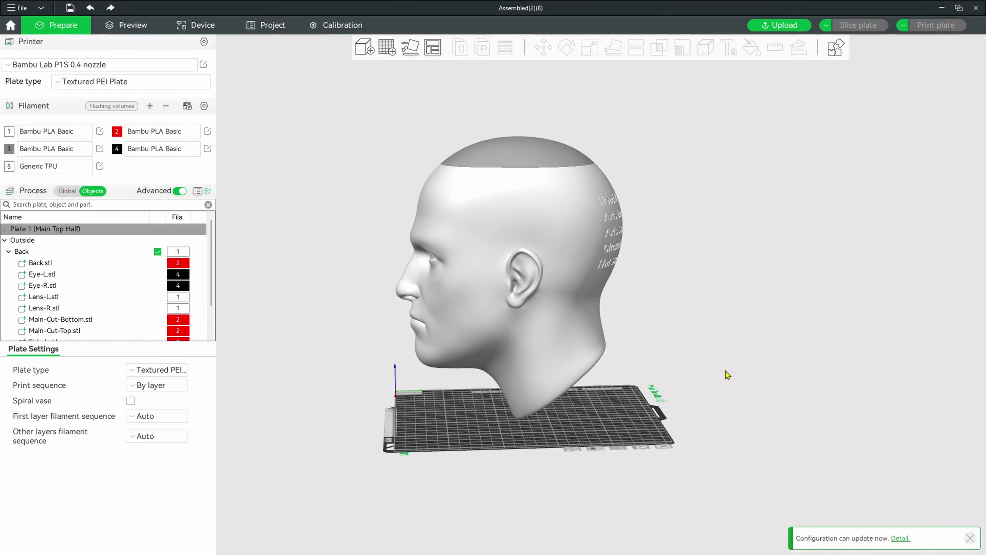
# Switch back to Bambu Studio and examine the size details engraved on the back of the sizing head
pyautogui.moveTo(728, 353); pyautogui.dragTo(688, 352)
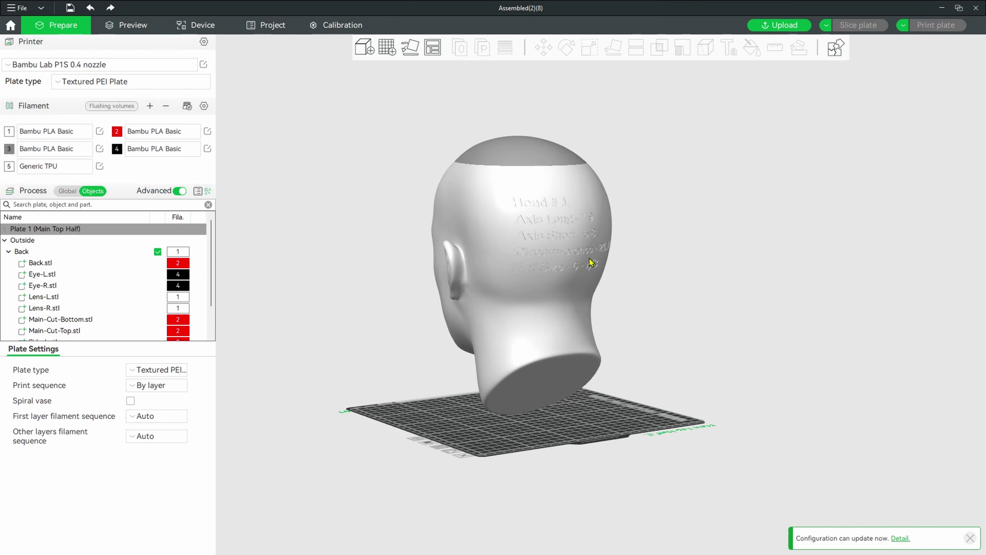
pyautogui.scroll(1, 587, 266)
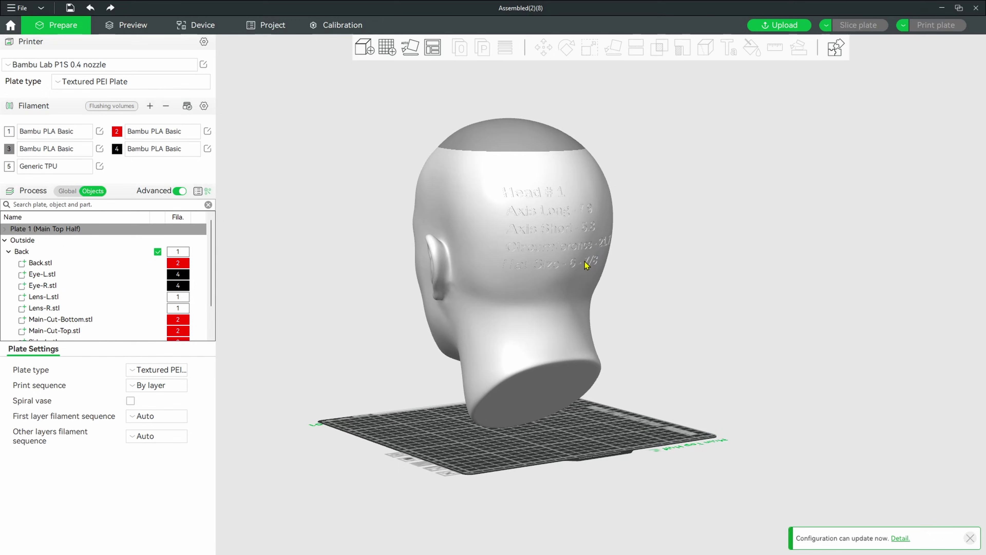
pyautogui.scroll(-1, 586, 266)
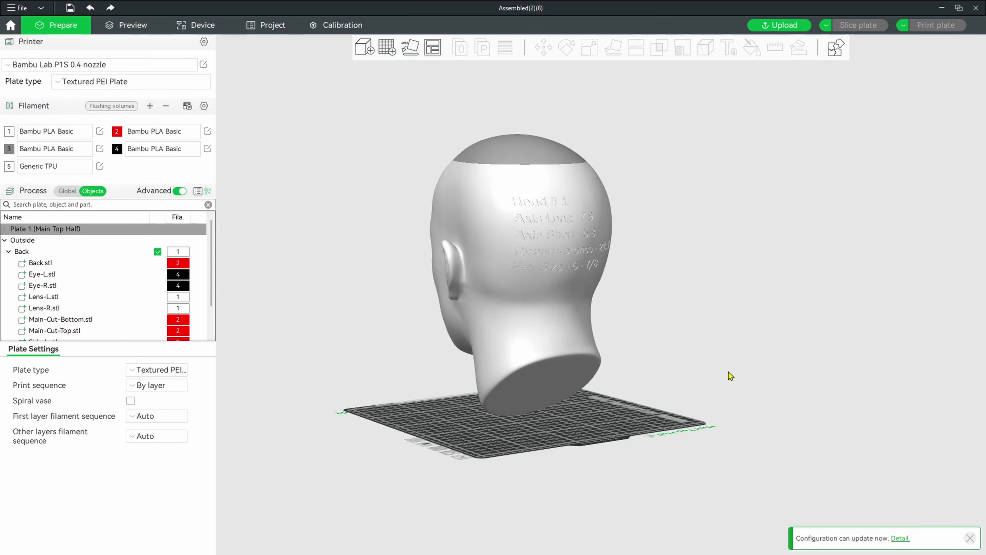
pyautogui.press('6')
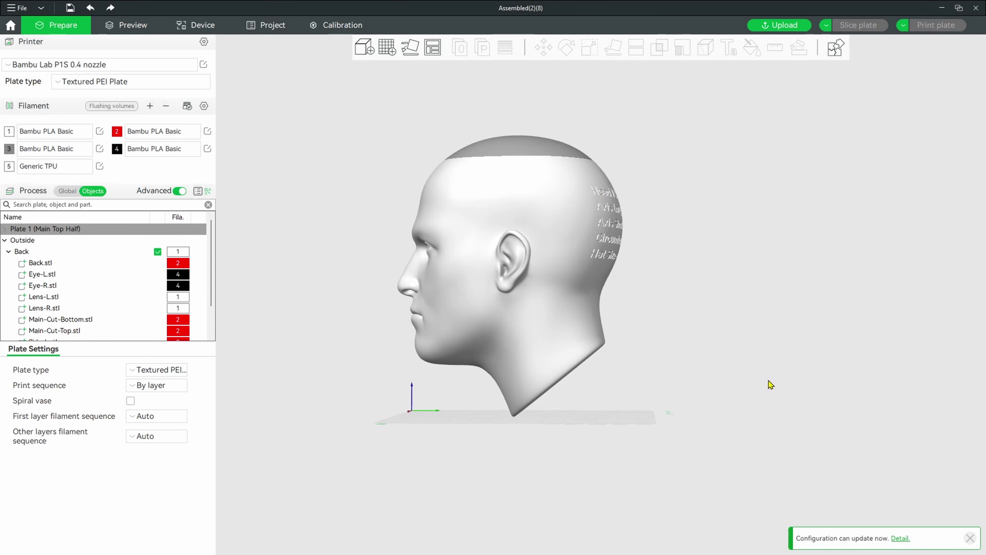
pyautogui.moveTo(769, 384); pyautogui.dragTo(761, 398)
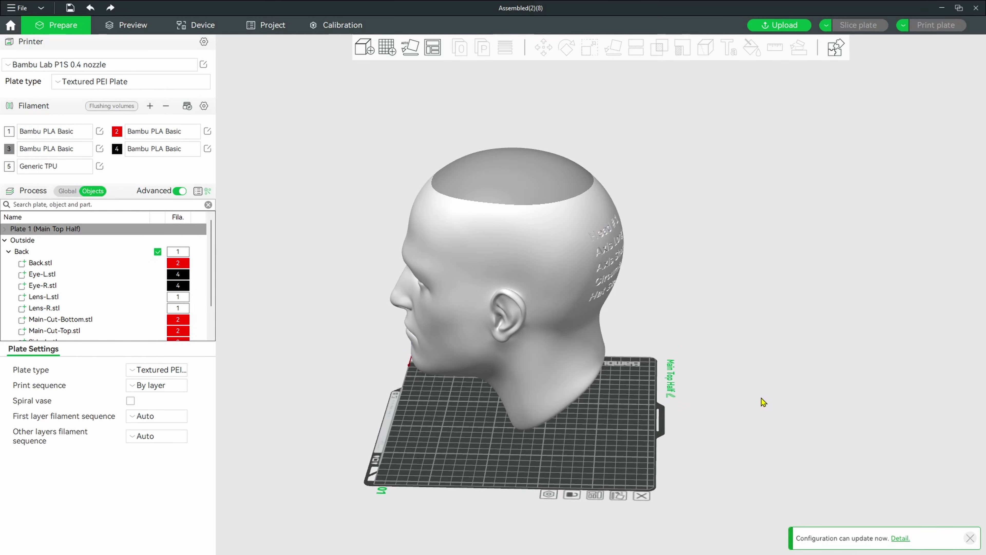
# Set the Y position of the Head-1.stl sizing head to 130 mm and dismiss the plate boundary error
pyautogui.click(521, 264)
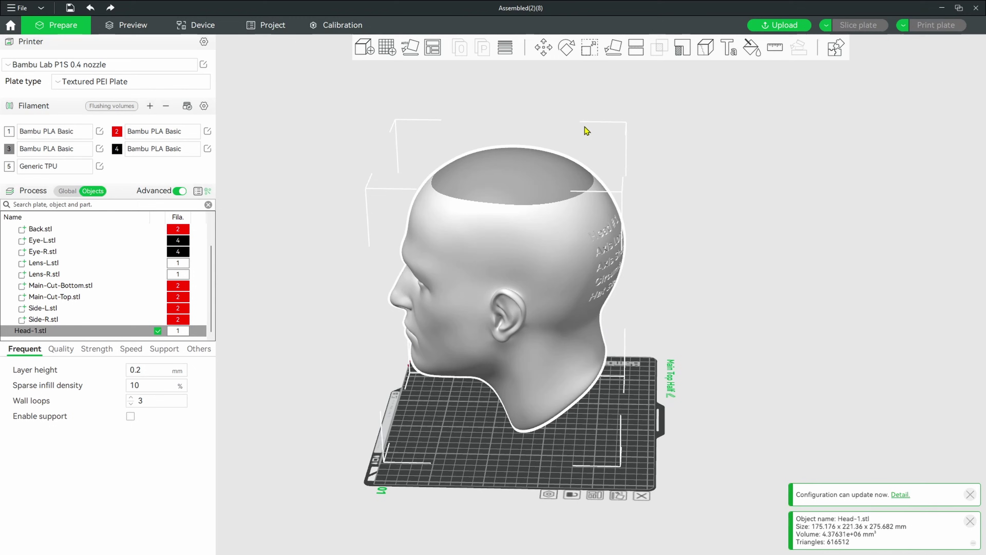
pyautogui.click(544, 48)
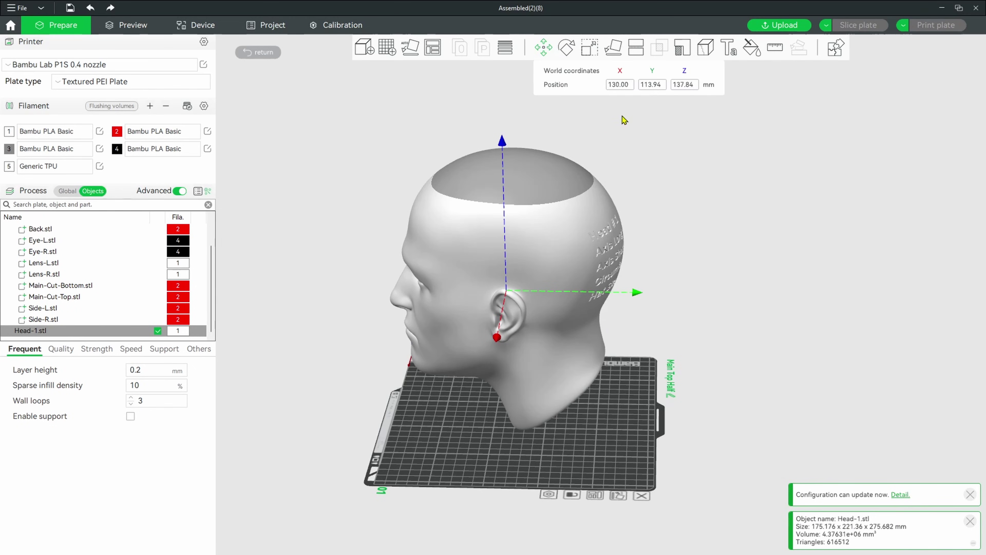
pyautogui.click(649, 88)
pyautogui.press('BackSpace')
pyautogui.press('BackSpace')
pyautogui.press('BackSpace')
pyautogui.press('BackSpace')
pyautogui.press('BackSpace')
pyautogui.press('BackSpace')
pyautogui.write('130')
pyautogui.press('Return')
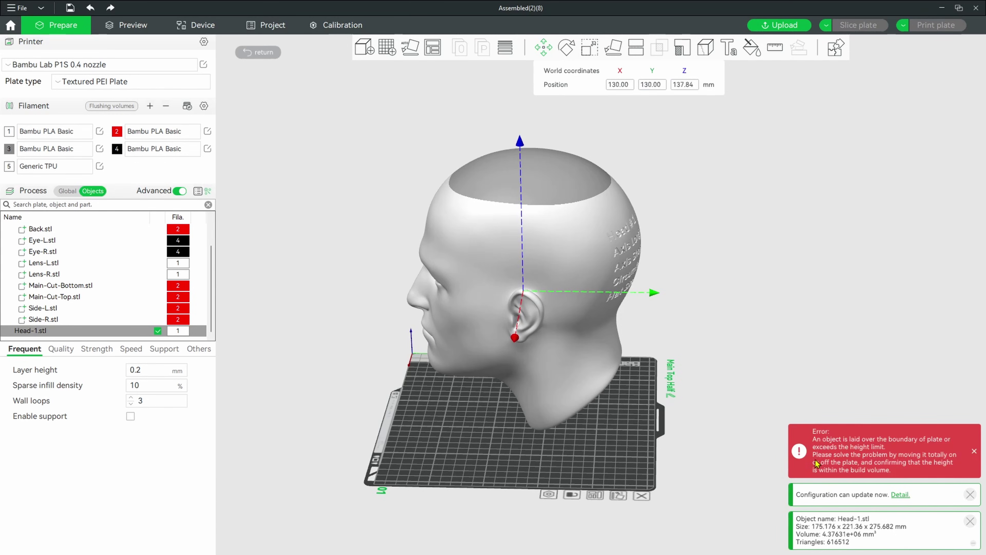
pyautogui.click(974, 451)
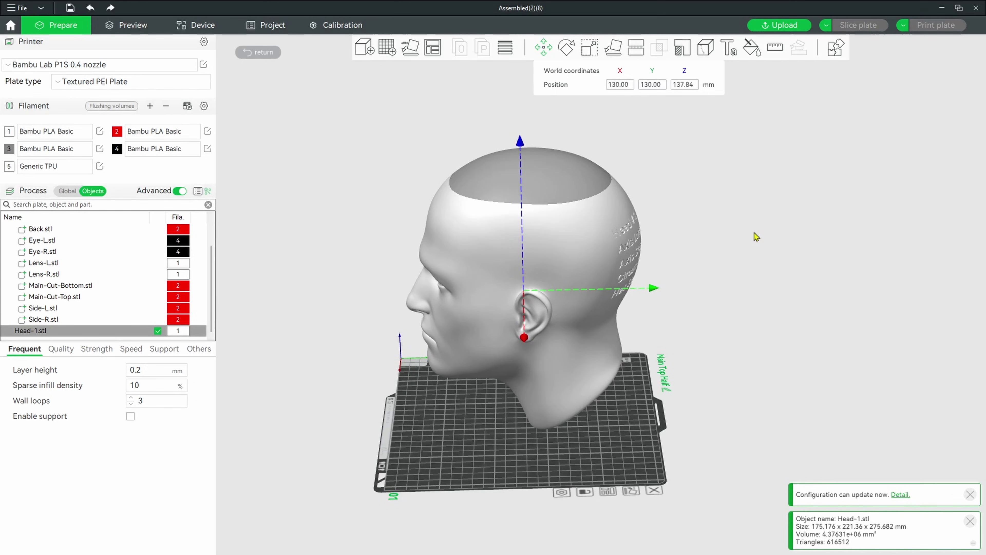
# Deselect the head and consult the helmet scaling percentage calculation in the Snipping Tool screenshot
pyautogui.click(673, 254)
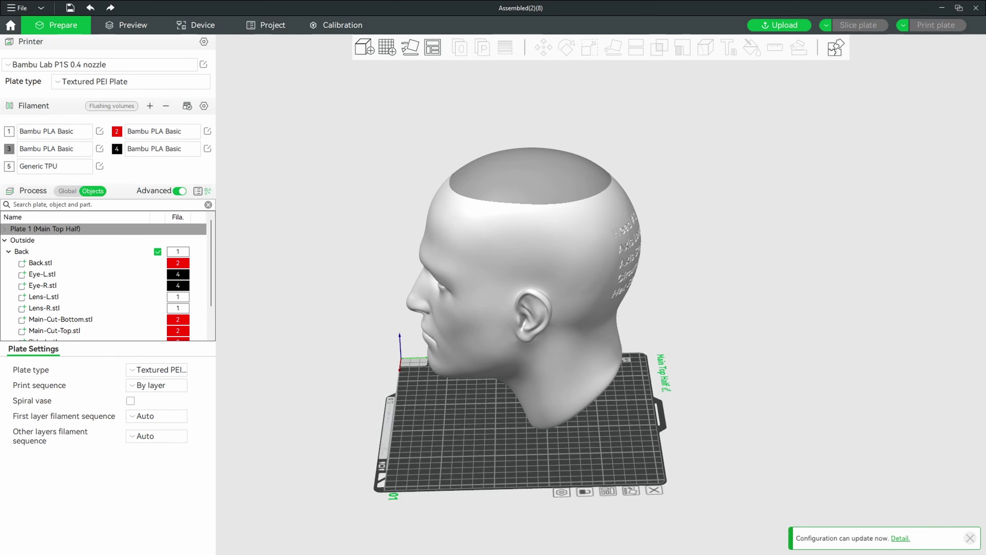
pyautogui.hotkey('alt', 'Tab')
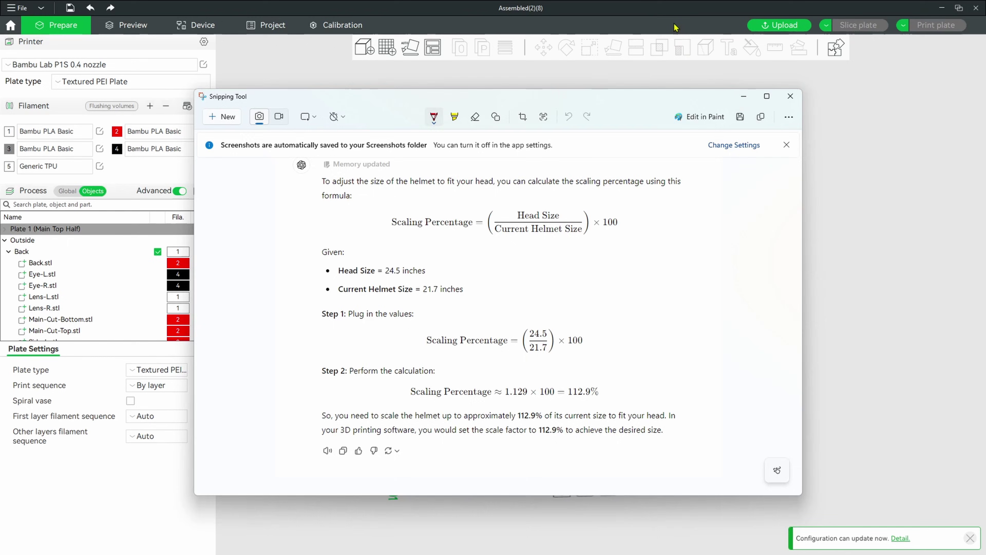
pyautogui.click(741, 97)
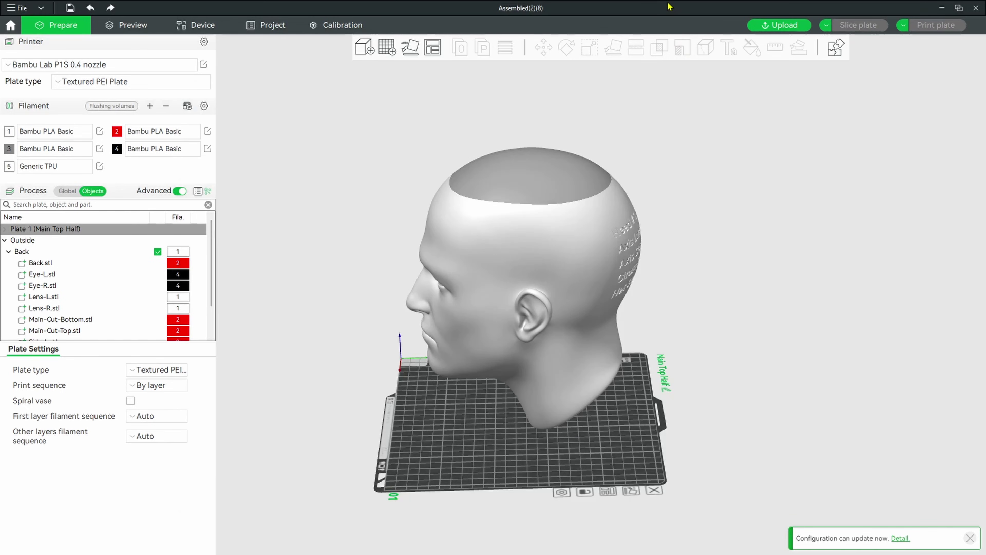
# Scale the Head-1.stl sizing head uniformly to 105%
pyautogui.click(556, 228)
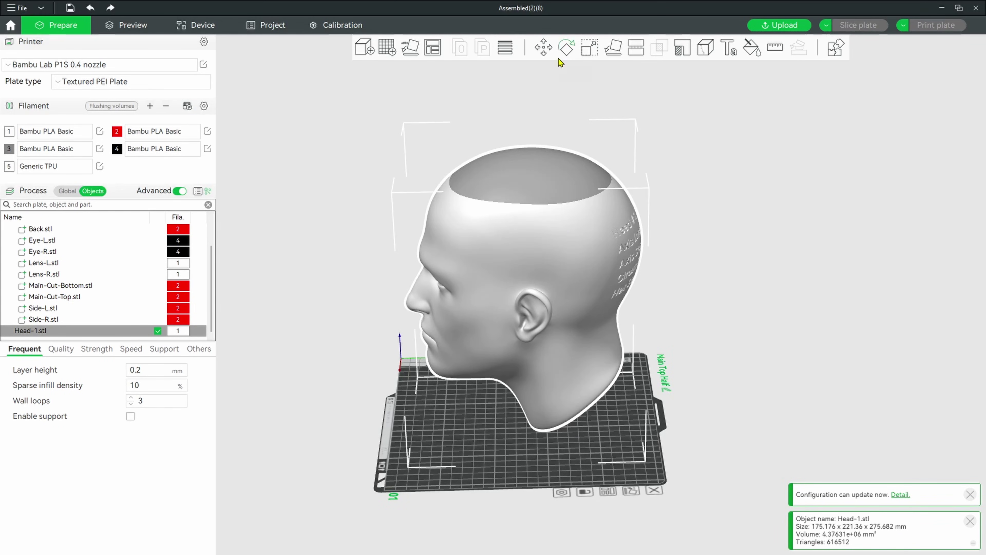
pyautogui.click(592, 50)
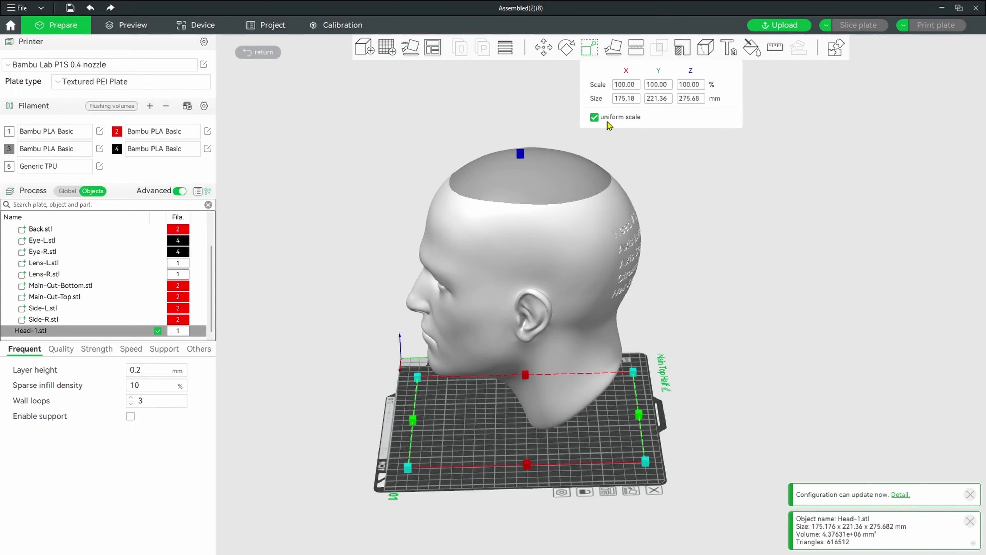
pyautogui.click(633, 87)
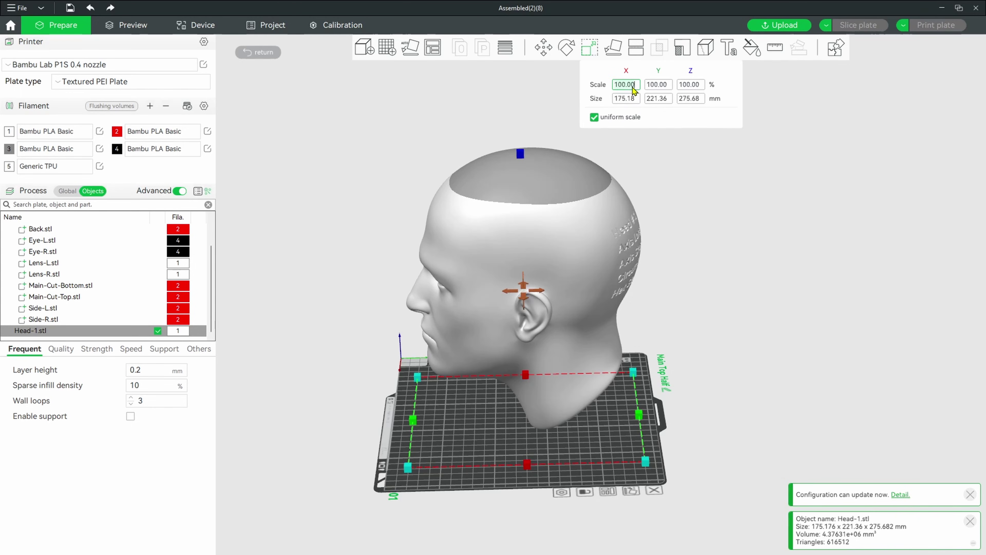
pyautogui.write('105')
pyautogui.press('Return')
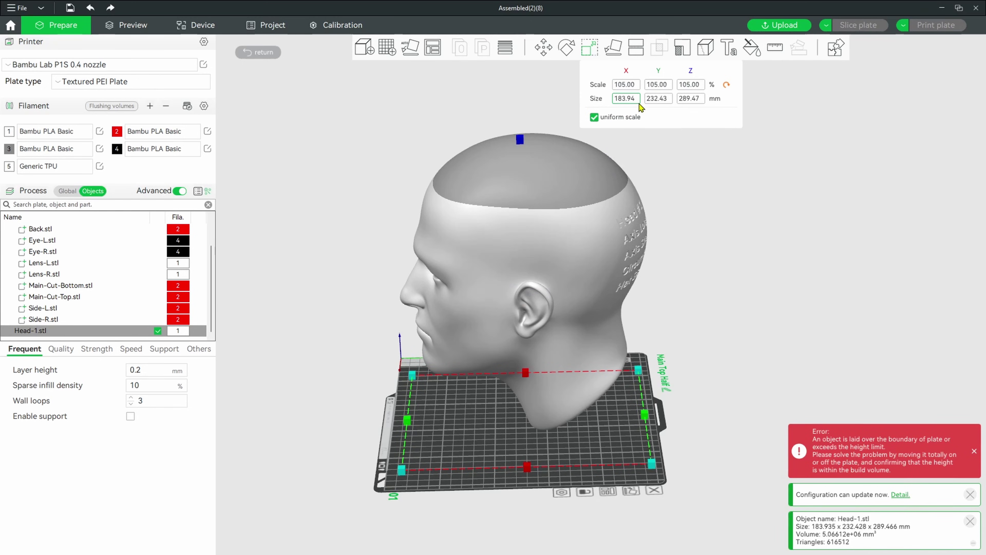
# Set the sizing head's uniform scale to 100% and open its position settings
pyautogui.click(637, 88)
pyautogui.write('1')
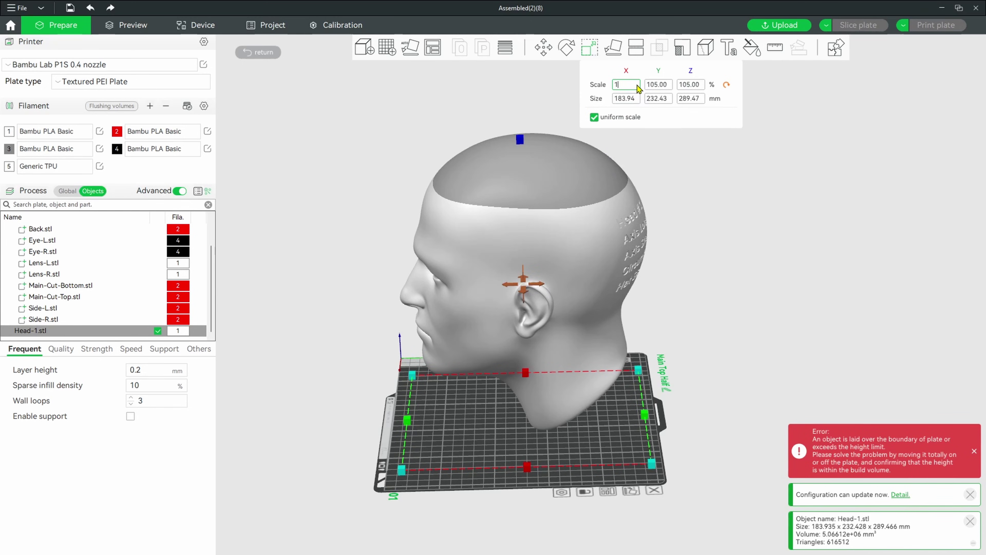
pyautogui.write('00')
pyautogui.press('Return')
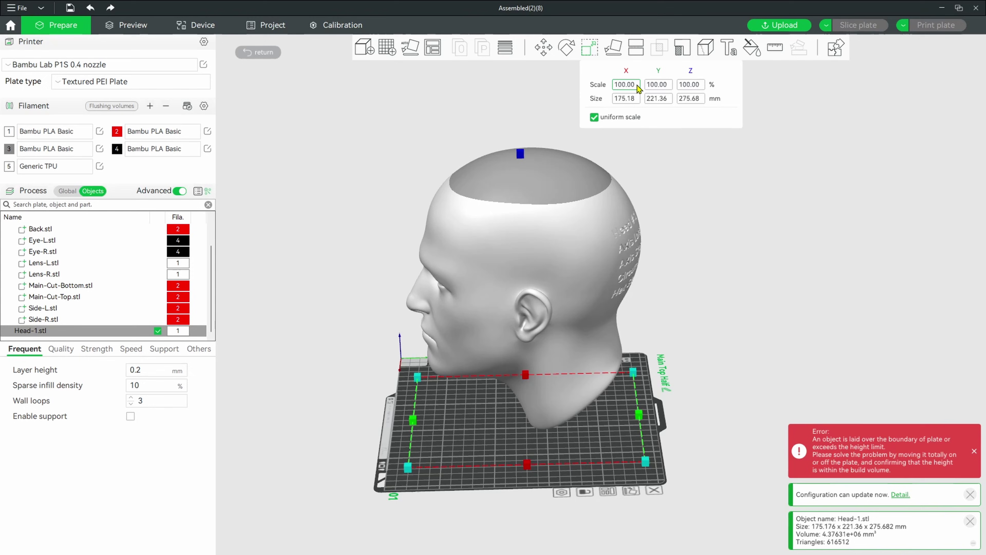
pyautogui.click(544, 49)
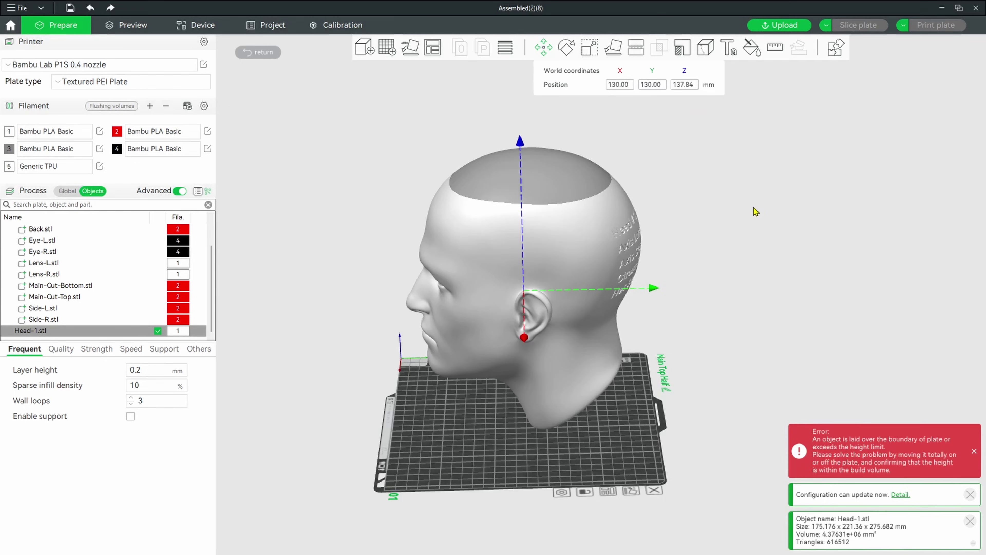
# Reselect the Head-1.stl sizing head and start the Measure tool on it
pyautogui.click(746, 220)
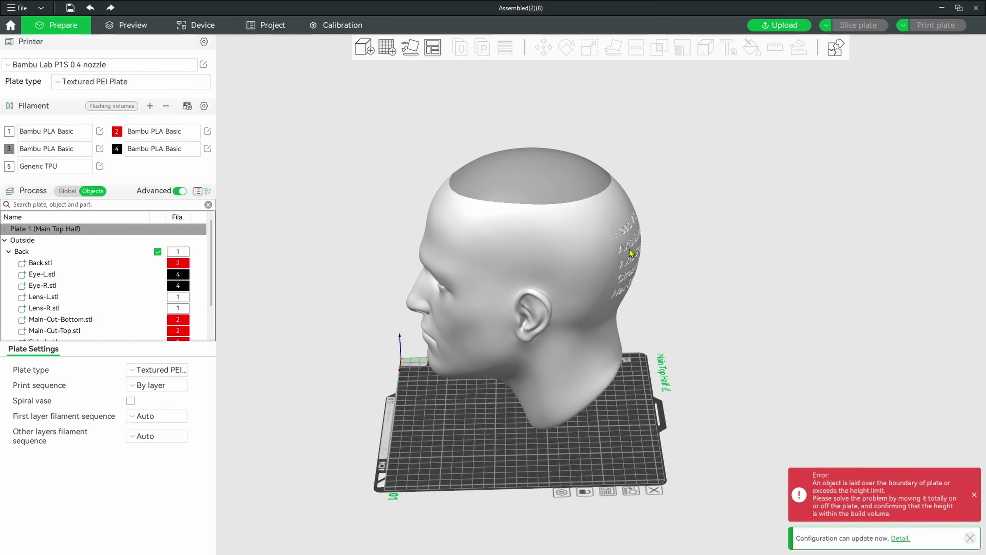
pyautogui.click(551, 265)
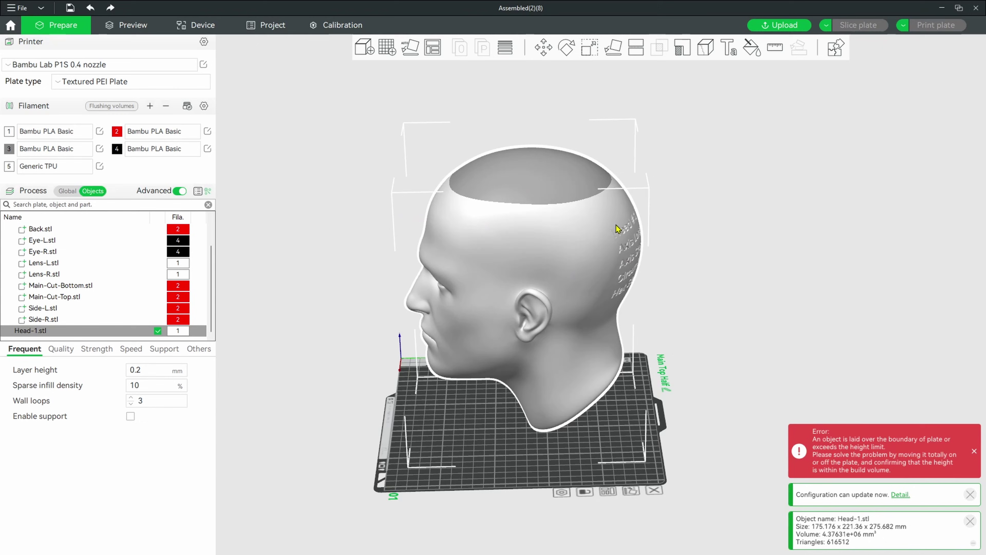
pyautogui.click(776, 48)
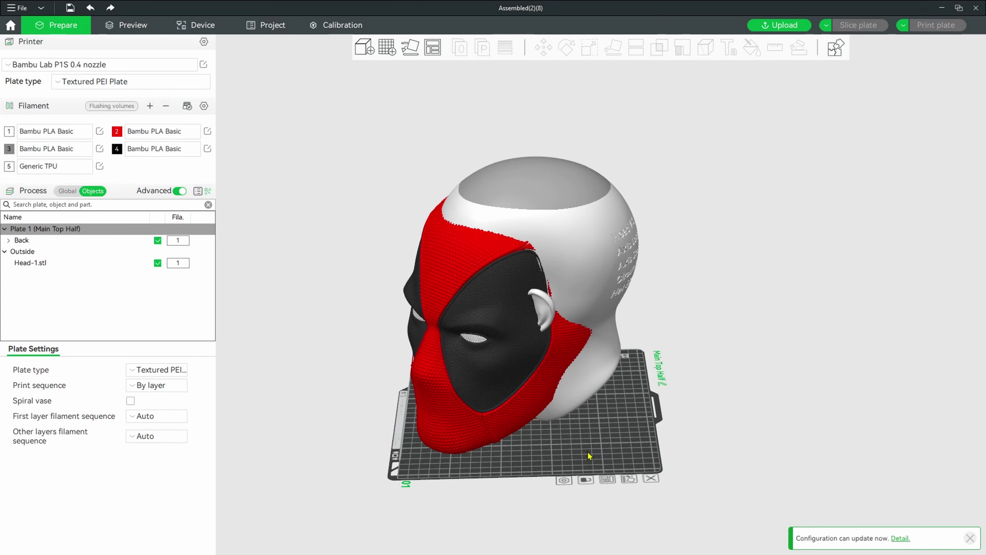
# Rotate the Deadpool helmet to a Z rotation of 0°
pyautogui.click(455, 433)
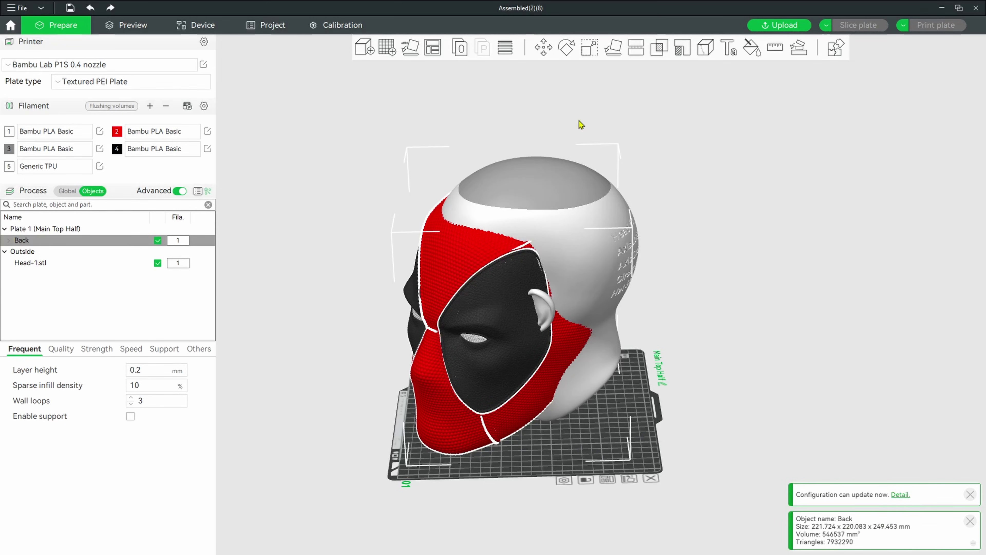
pyautogui.press('r')
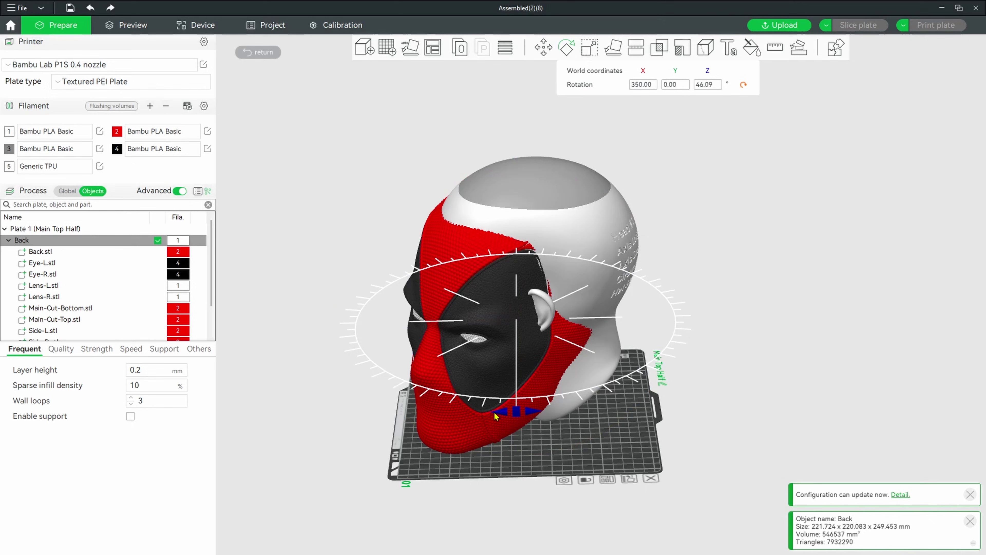
pyautogui.moveTo(495, 415); pyautogui.dragTo(474, 408)
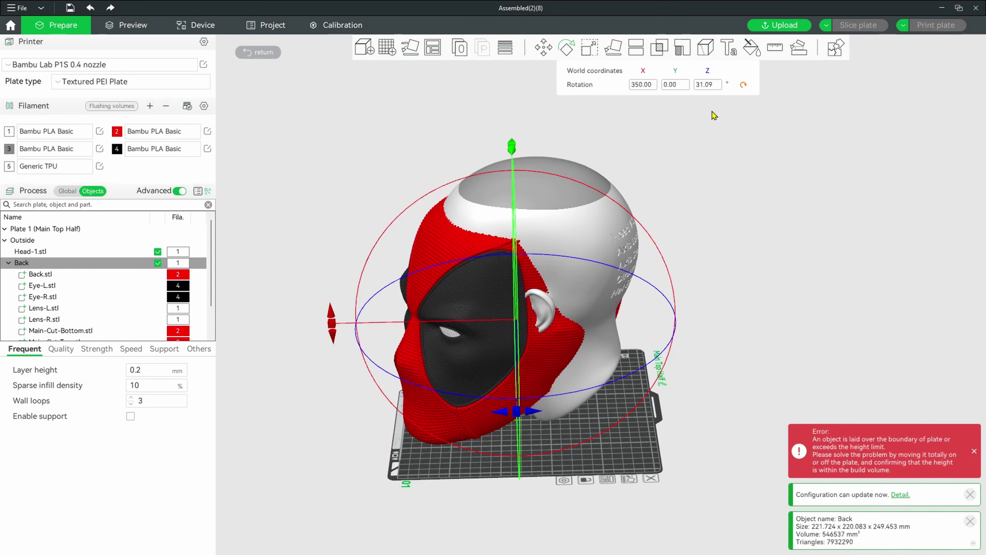
pyautogui.click(707, 86)
pyautogui.press('BackSpace')
pyautogui.press('BackSpace')
pyautogui.press('BackSpace')
pyautogui.press('BackSpace')
pyautogui.press('BackSpace')
pyautogui.write('0')
pyautogui.press('Return')
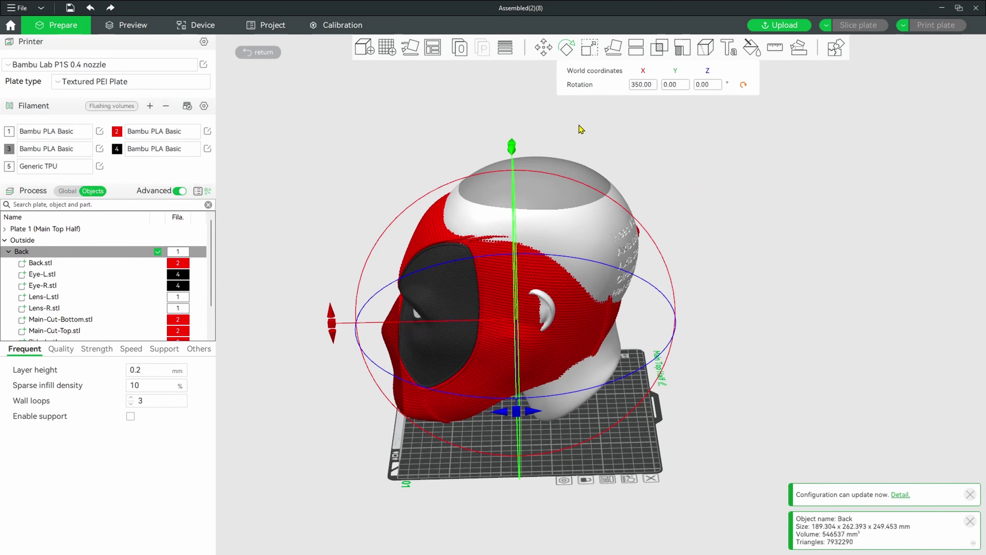
# Set the helmet's X and Y positions to 130 mm
pyautogui.click(543, 47)
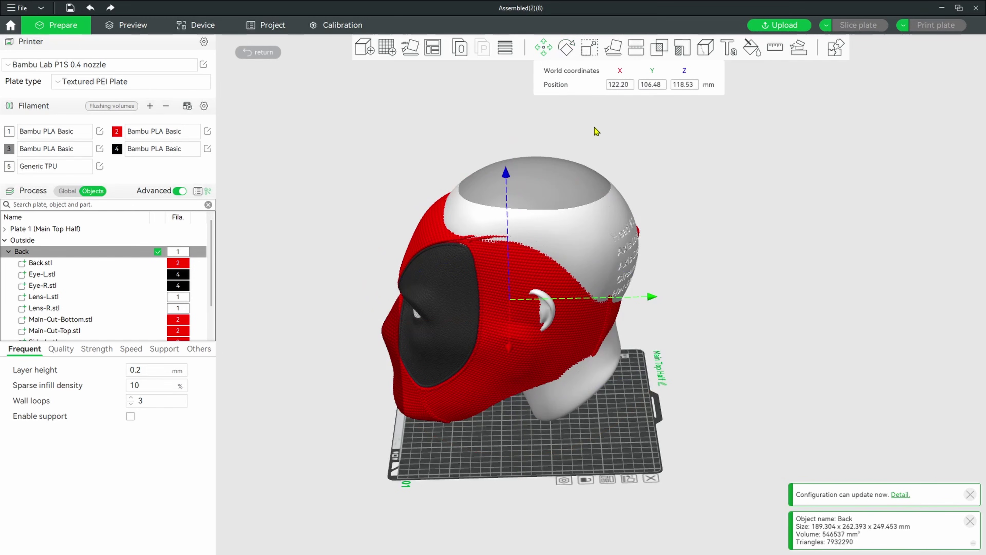
pyautogui.click(623, 87)
pyautogui.hotkey('ctrl', 'a')
pyautogui.write('130')
pyautogui.press('Return')
pyautogui.click(655, 85)
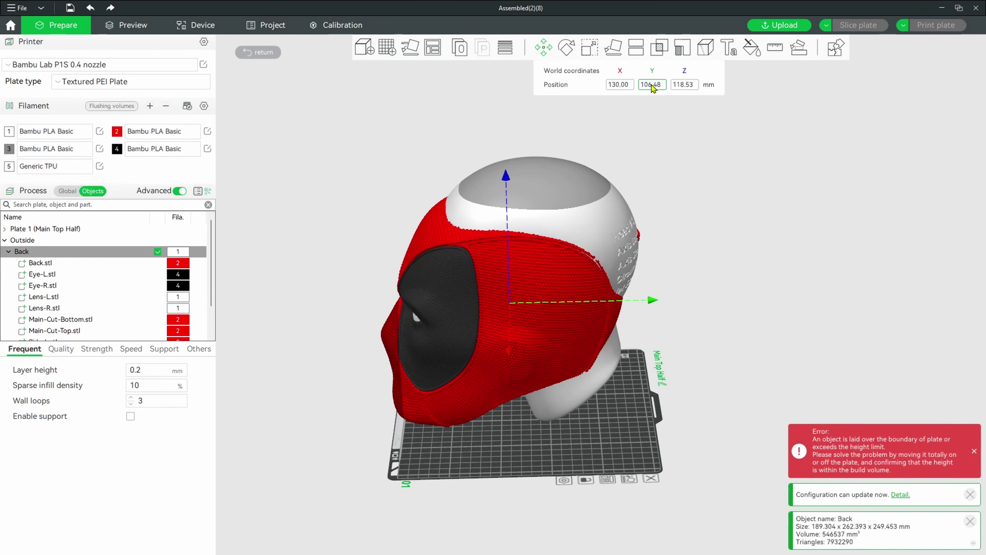
pyautogui.hotkey('ctrl', 'a')
pyautogui.write('130')
pyautogui.press('Return')
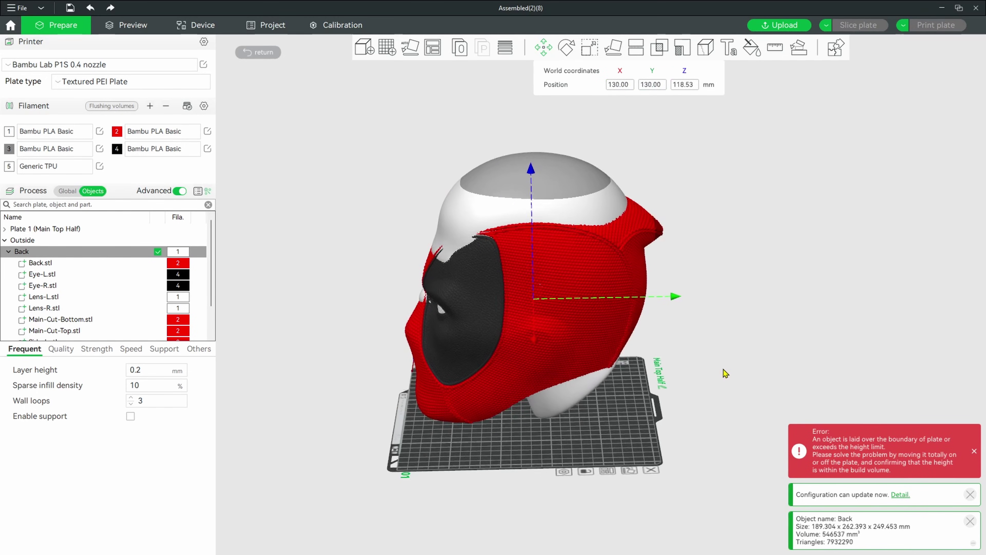
# Lower the Head-1.stl sizing head inside the helmet to a Z position of about 100 mm, then deselect it
pyautogui.moveTo(725, 373); pyautogui.dragTo(724, 362)
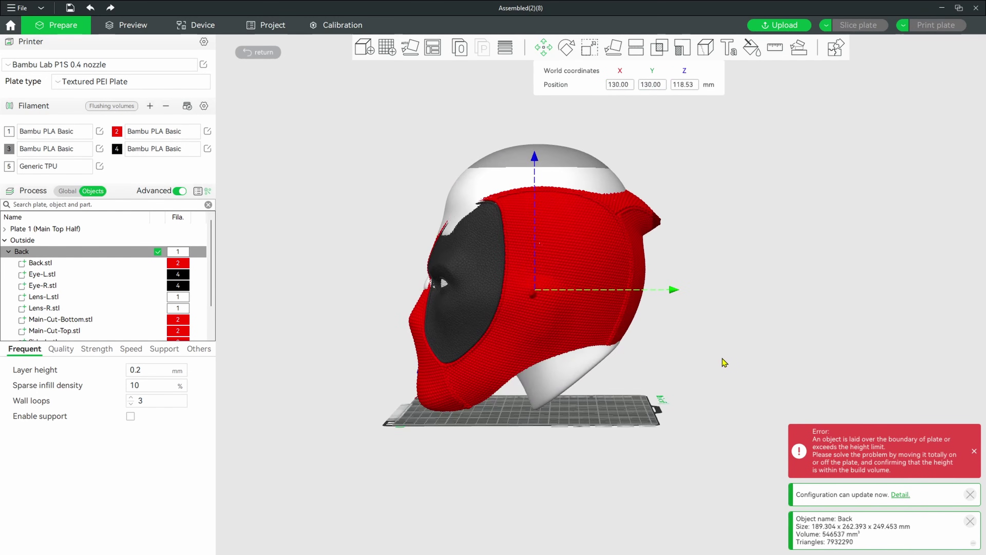
pyautogui.click(558, 163)
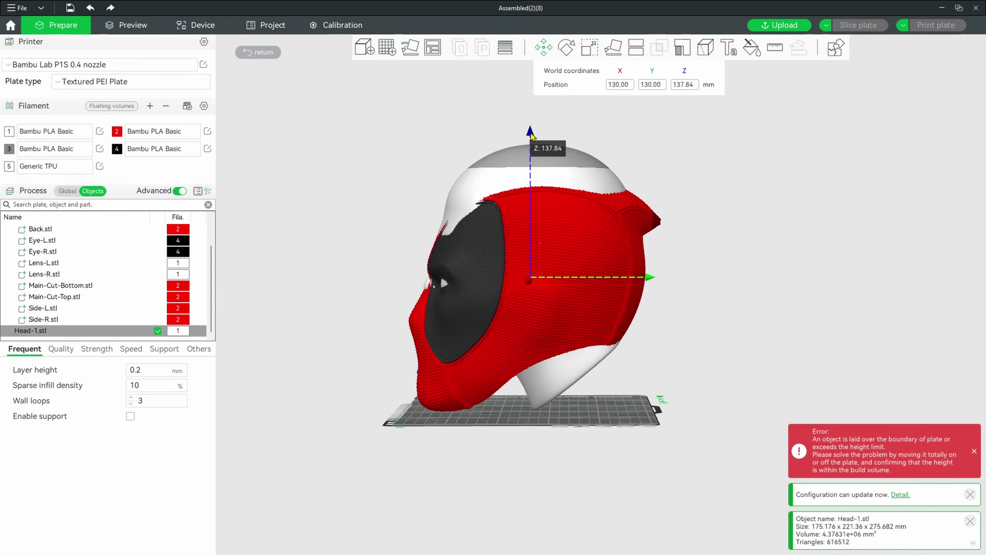
pyautogui.moveTo(531, 133); pyautogui.dragTo(531, 175)
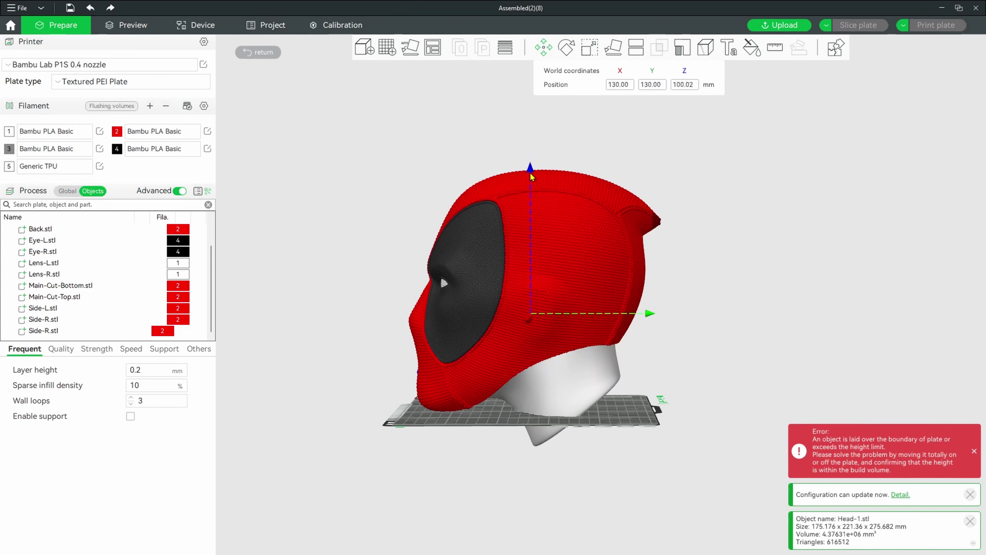
pyautogui.click(686, 277)
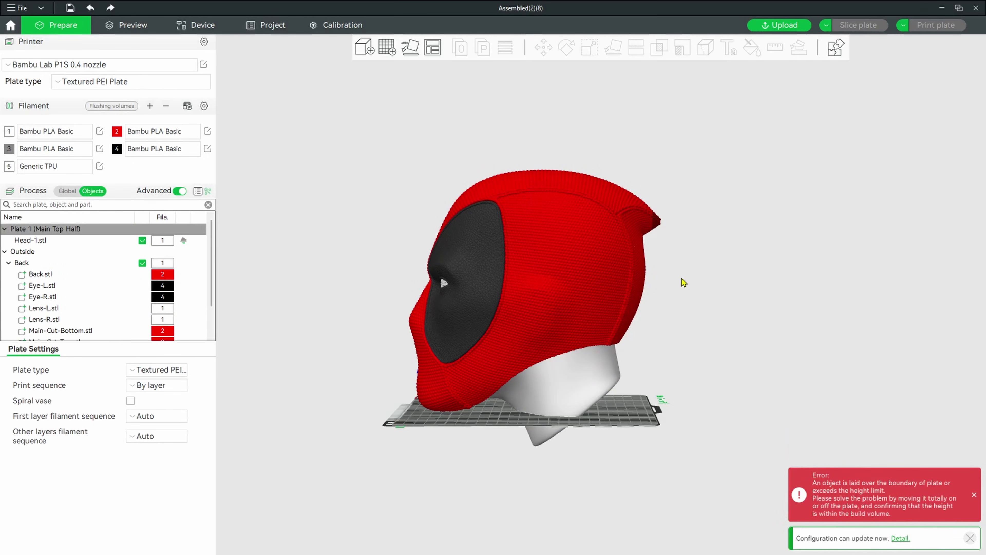
# Cut the helmet into two side halves with a planar cut rotated 90° about Y, and dismiss the plate boundary error
pyautogui.click(596, 263)
pyautogui.press('0')
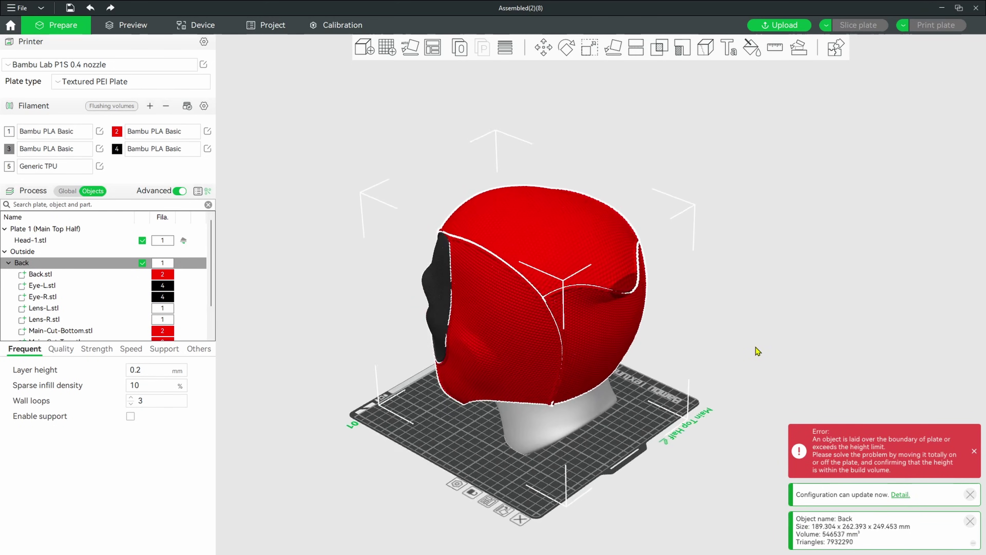
pyautogui.moveTo(757, 351); pyautogui.dragTo(749, 335)
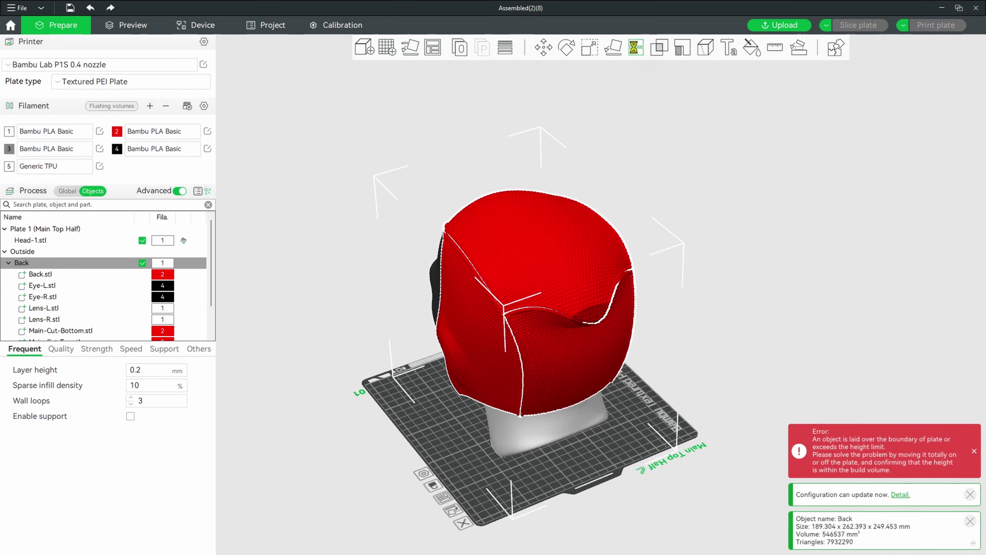
pyautogui.press('c')
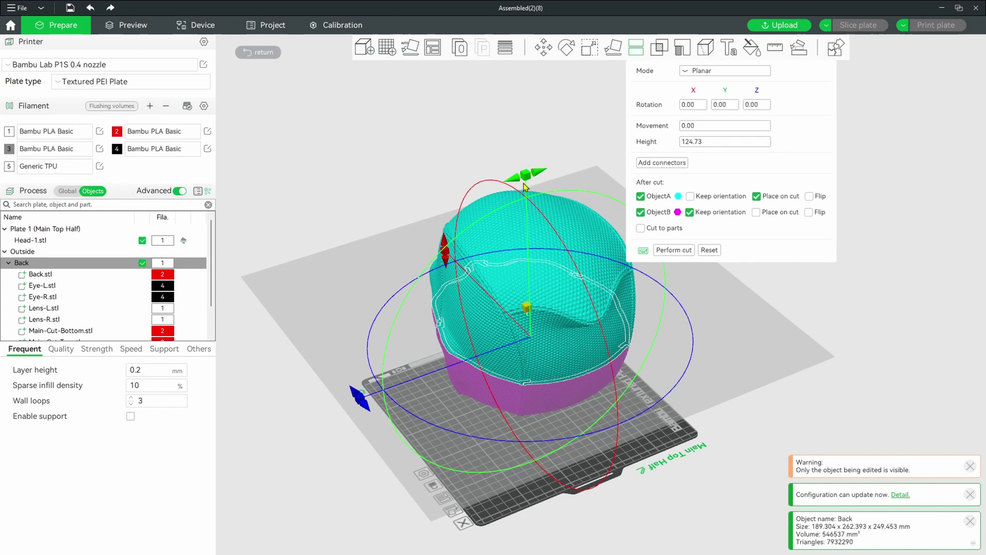
pyautogui.click(726, 108)
pyautogui.press('BackSpace')
pyautogui.press('BackSpace')
pyautogui.press('BackSpace')
pyautogui.press('BackSpace')
pyautogui.write('90')
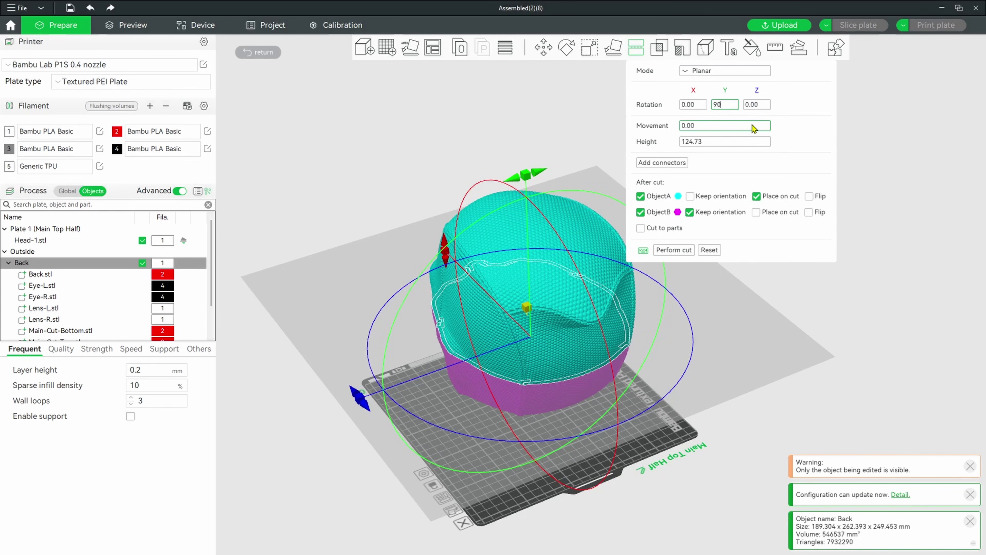
pyautogui.press('Return')
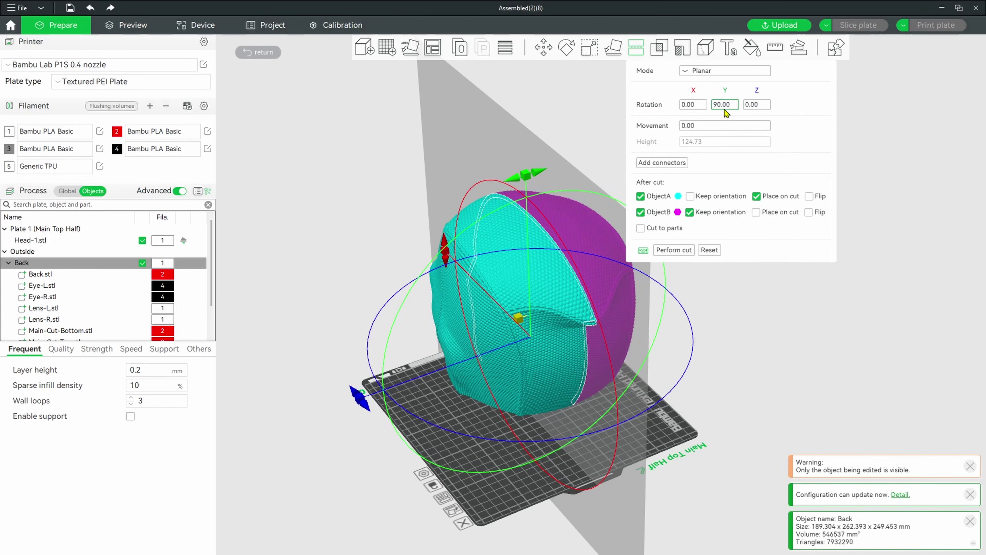
pyautogui.click(682, 251)
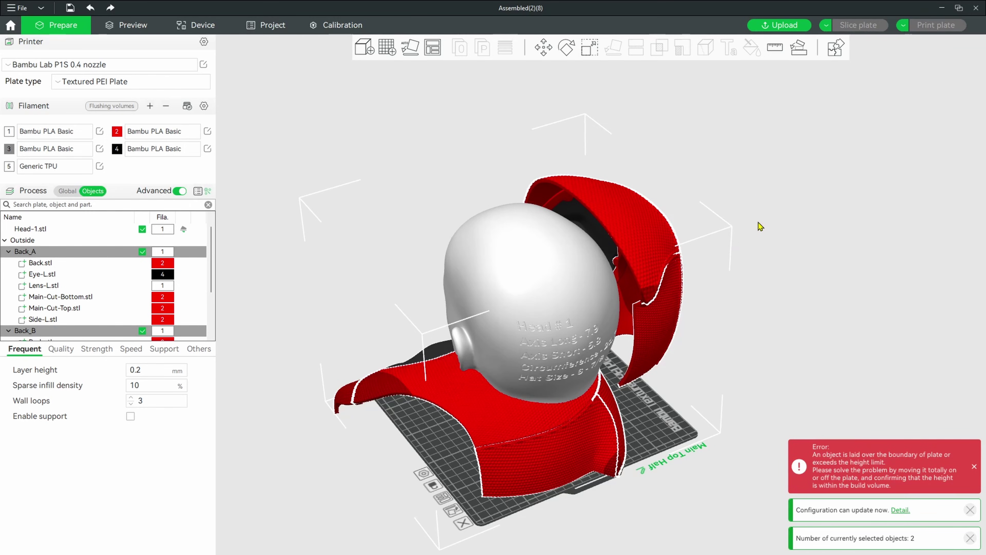
pyautogui.click(974, 466)
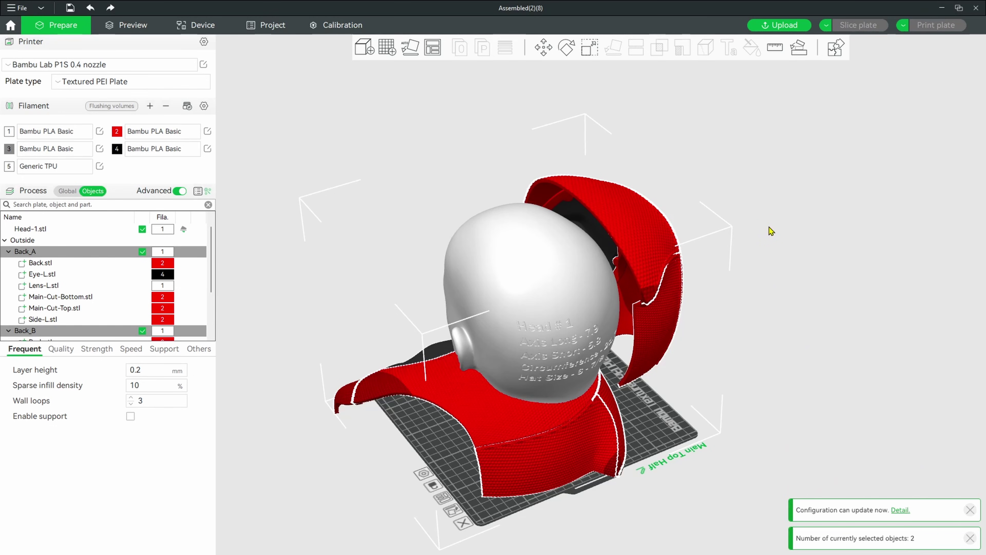
# Delete the Back_A half of the cut helmet
pyautogui.click(754, 380)
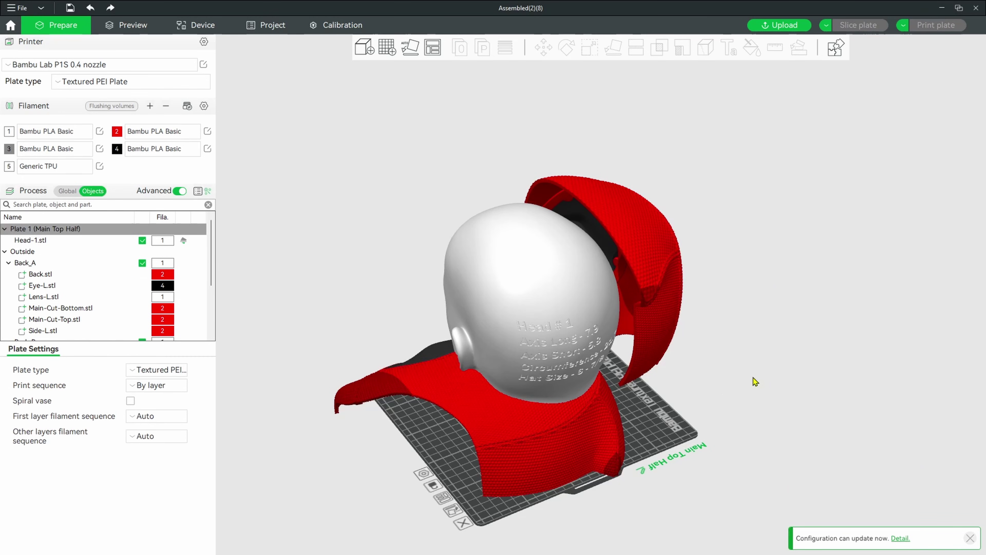
pyautogui.click(524, 445)
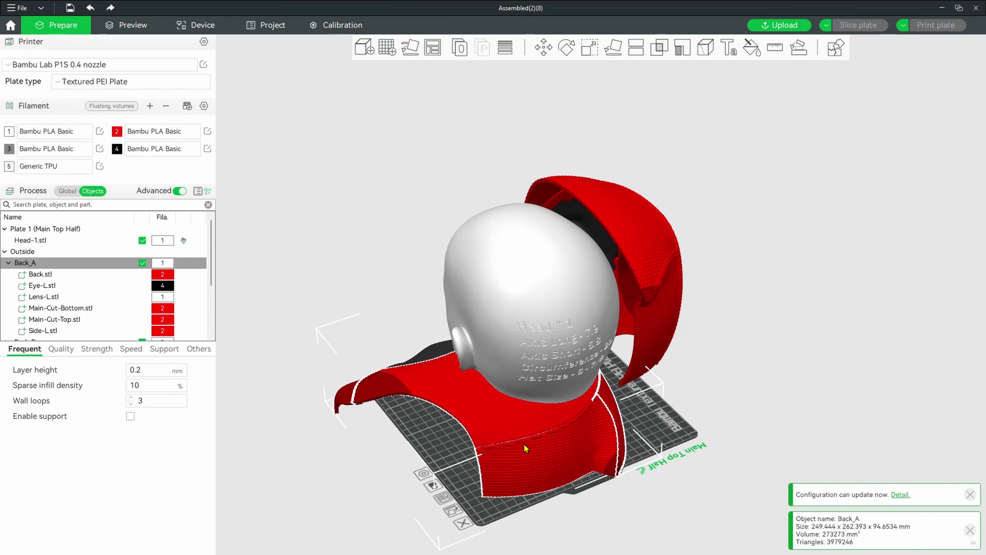
pyautogui.press('Delete')
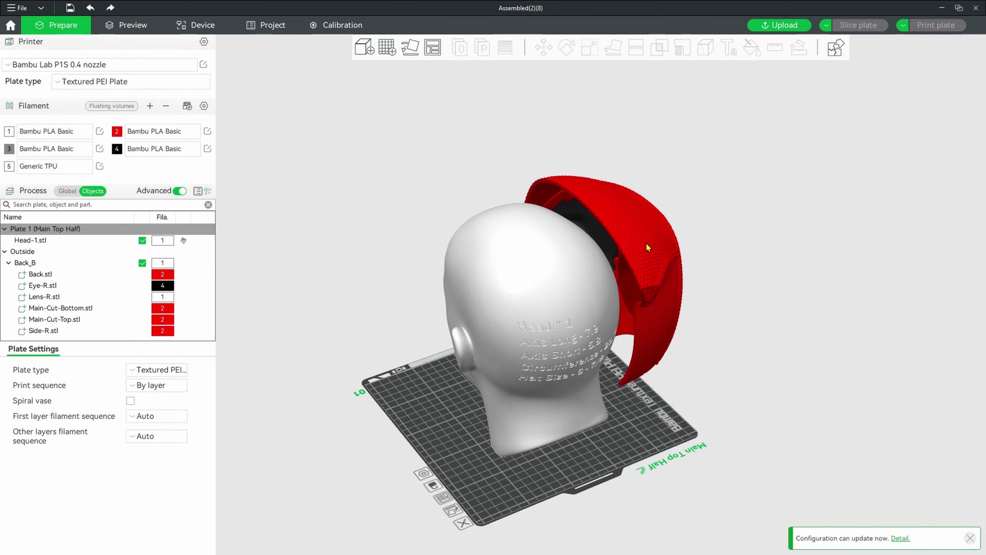
# Set the X position of the Back_B helmet half to 130 mm and dismiss the plate boundary error
pyautogui.click(646, 242)
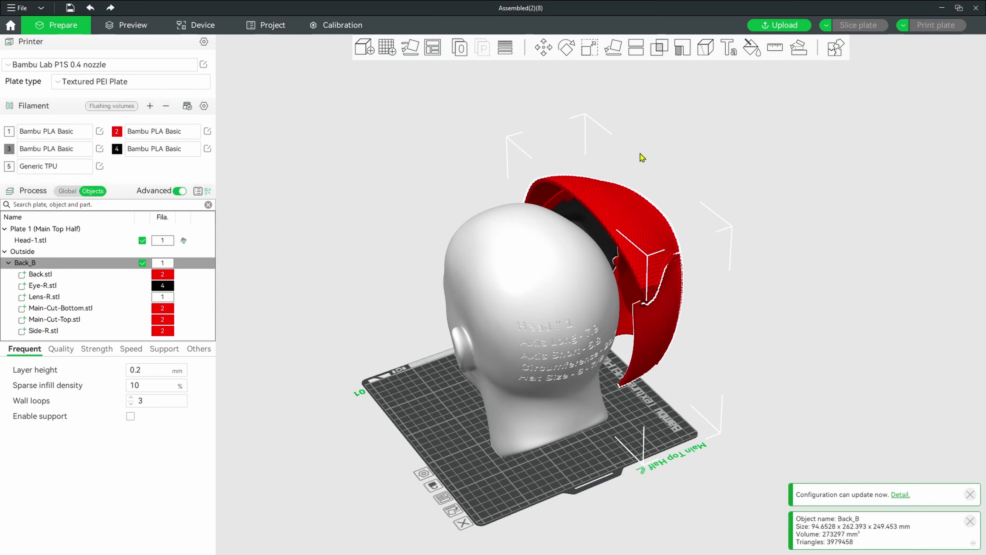
pyautogui.click(547, 49)
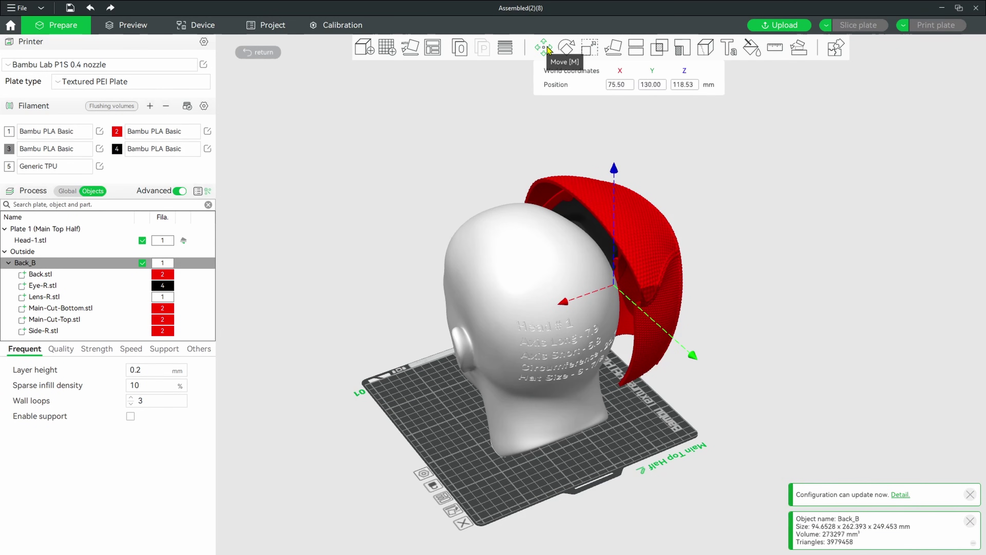
pyautogui.click(627, 87)
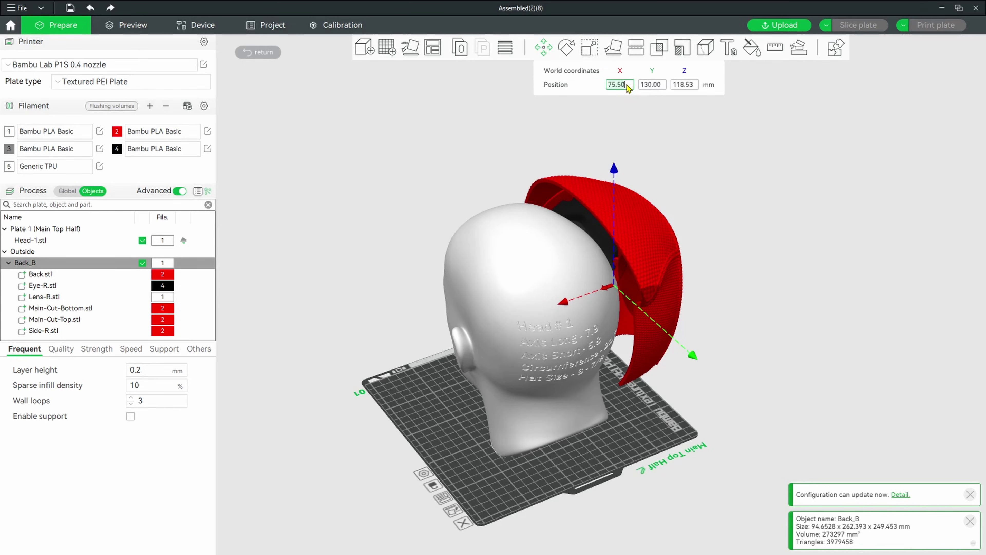
pyautogui.write('130')
pyautogui.press('Return')
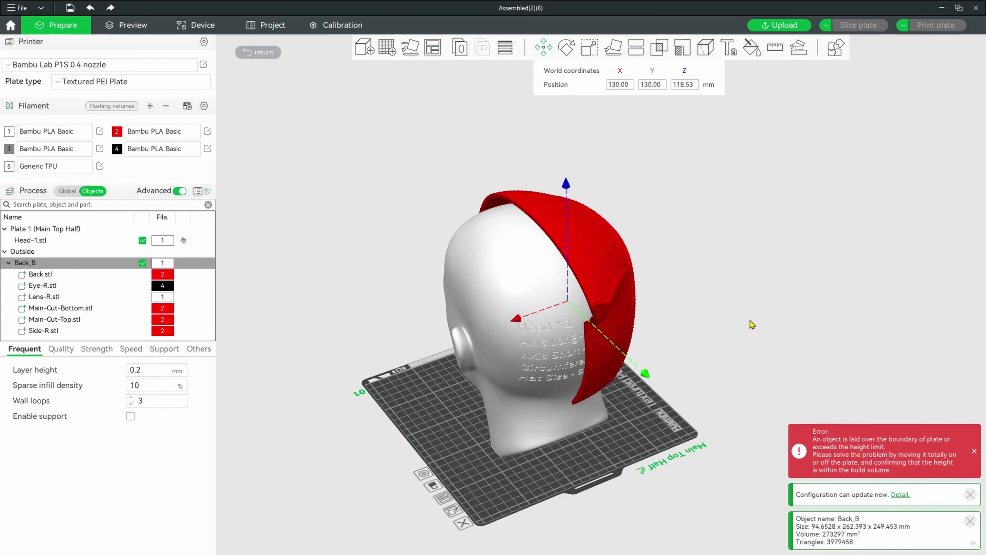
pyautogui.press('6')
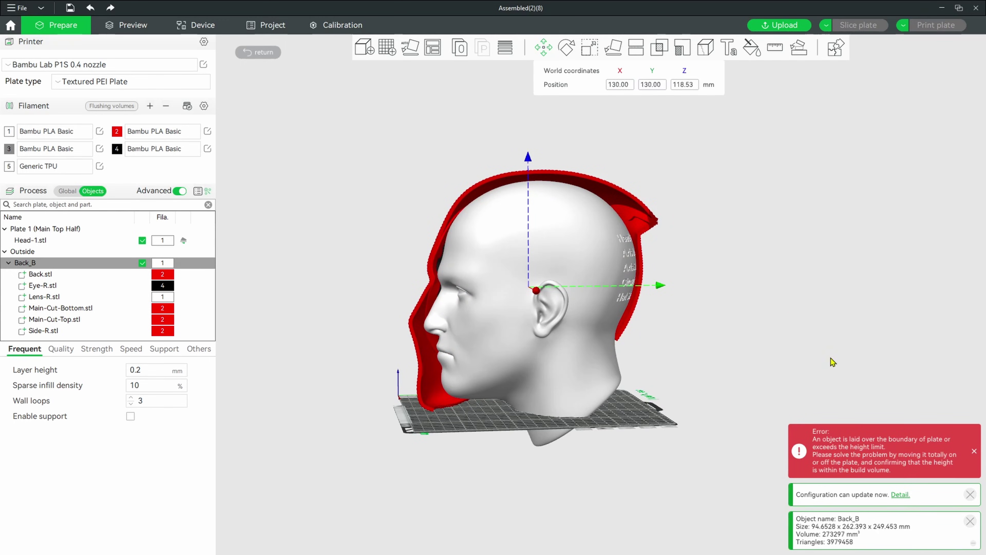
pyautogui.click(975, 451)
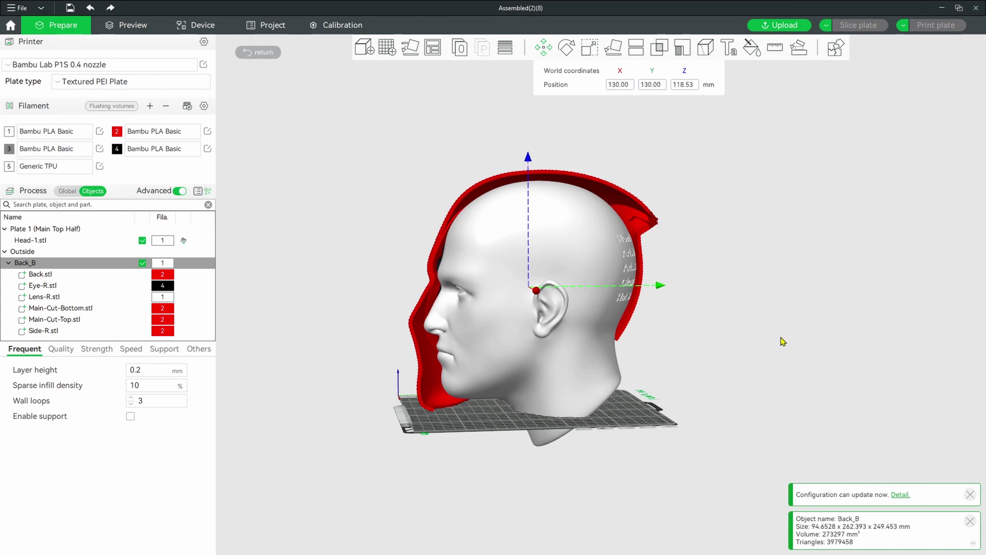
# Raise the Head-1.stl sizing head within the half helmet to a Z position of 105 mm and view the fit from the side
pyautogui.press('3')
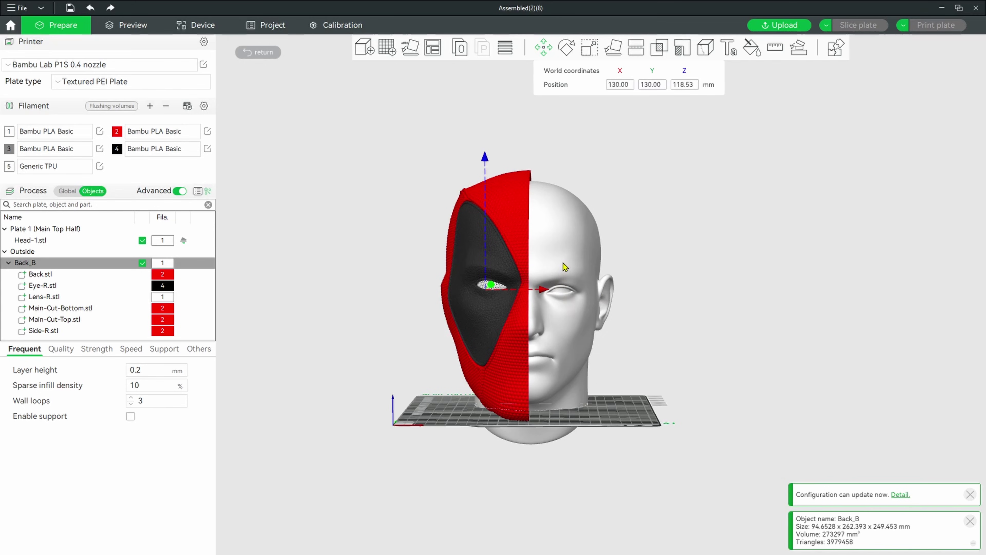
pyautogui.moveTo(757, 346)
pyautogui.mouseDown()
pyautogui.moveTo(711, 346)
pyautogui.moveTo(757, 353)
pyautogui.mouseUp()
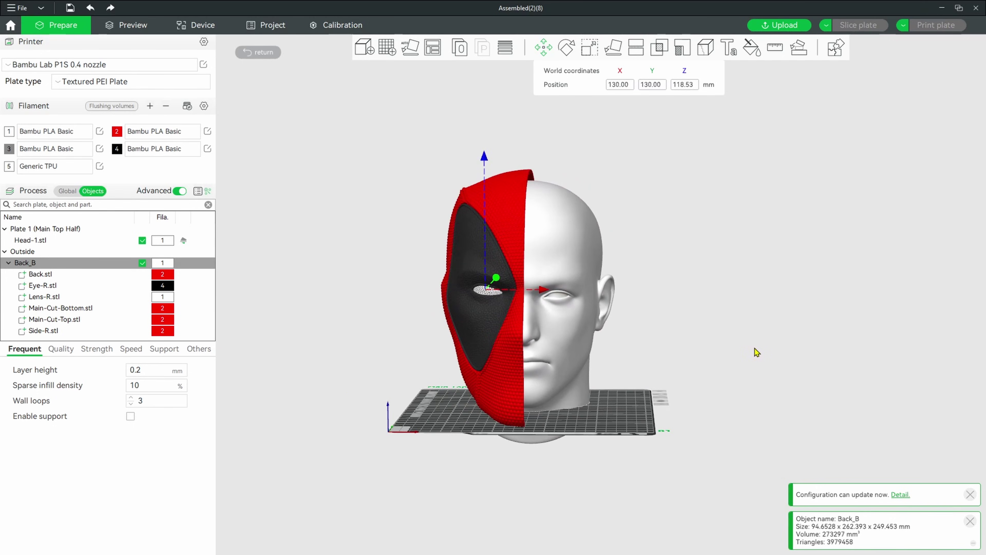
pyautogui.click(560, 245)
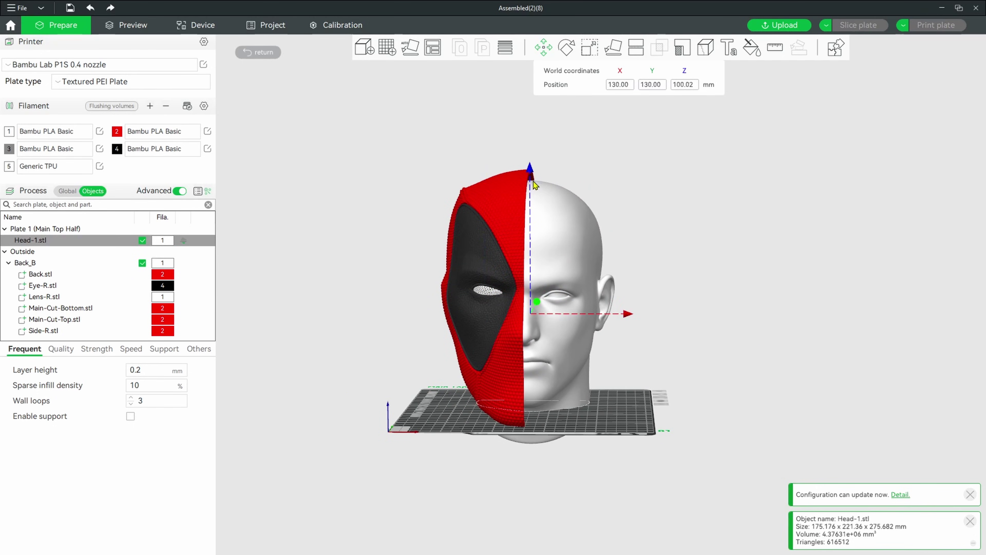
pyautogui.moveTo(533, 175); pyautogui.dragTo(530, 167)
pyautogui.moveTo(709, 304); pyautogui.dragTo(736, 316)
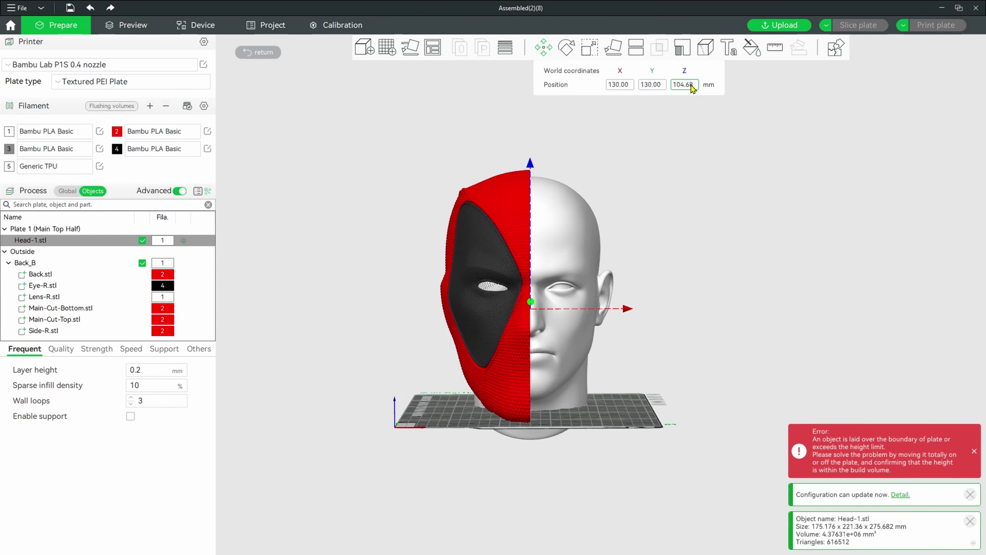
pyautogui.press('BackSpace')
pyautogui.press('BackSpace')
pyautogui.press('BackSpace')
pyautogui.press('BackSpace')
pyautogui.press('BackSpace')
pyautogui.press('BackSpace')
pyautogui.write('105')
pyautogui.press('Return')
pyautogui.moveTo(719, 336); pyautogui.dragTo(671, 339)
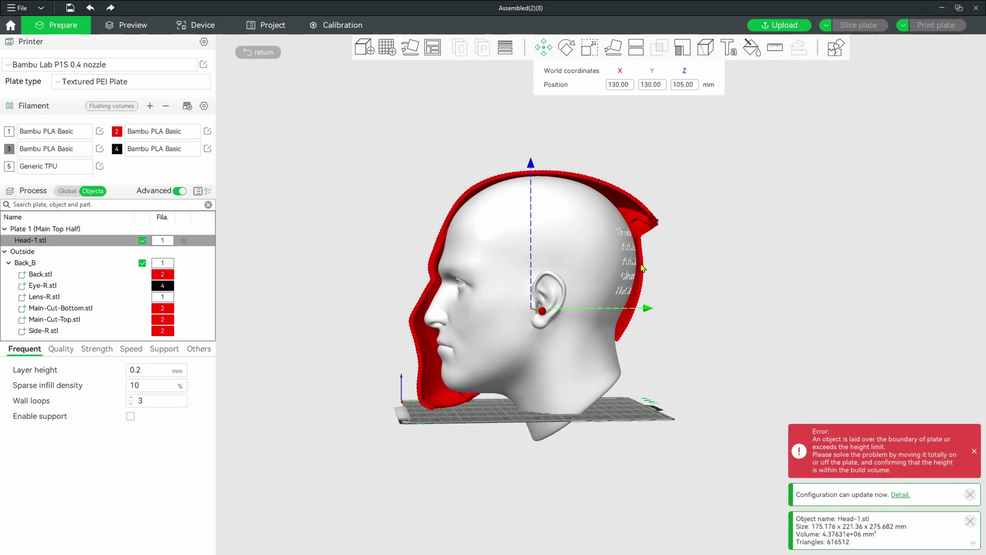
# Scale the Back_B helmet half uniformly to 101%
pyautogui.moveTo(669, 293); pyautogui.dragTo(655, 296)
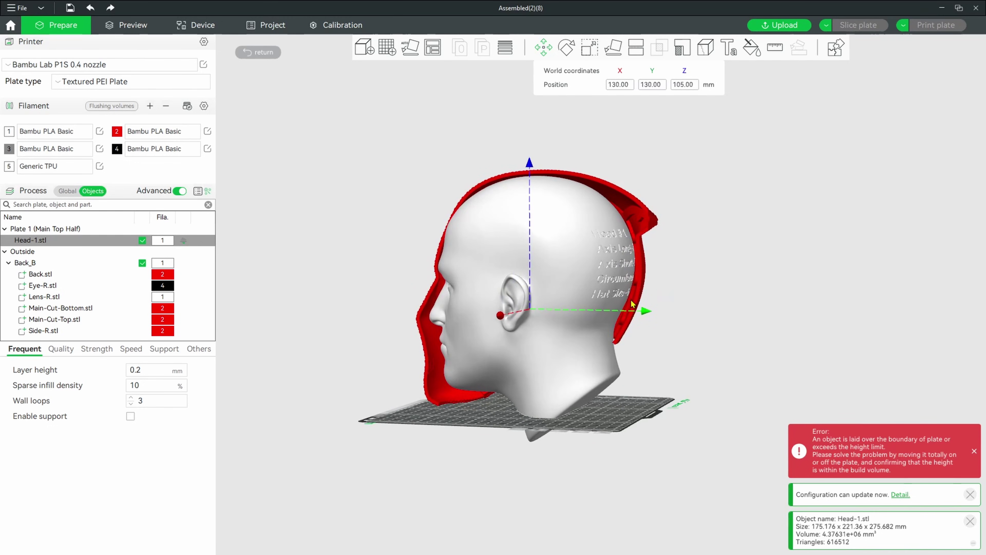
pyautogui.moveTo(715, 298); pyautogui.dragTo(733, 295)
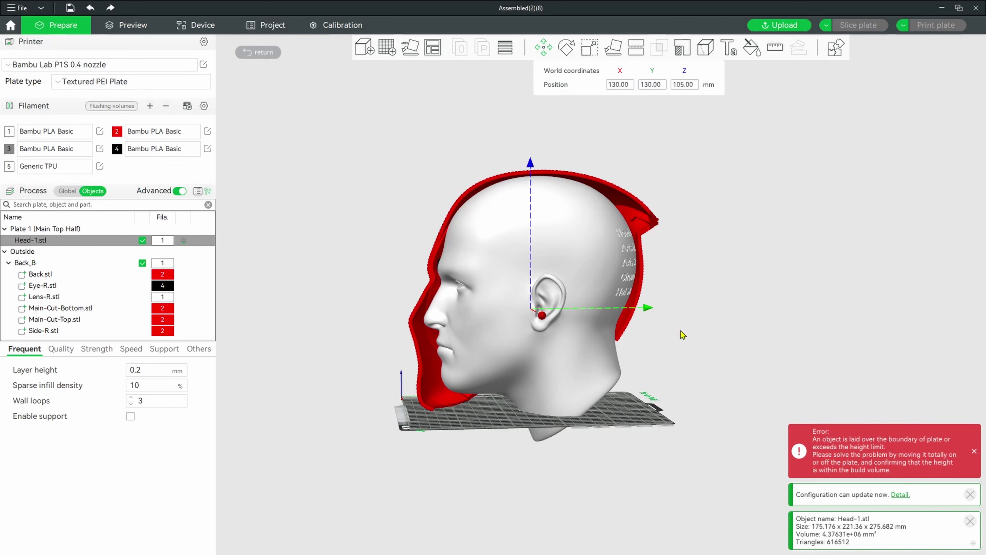
pyautogui.moveTo(683, 335); pyautogui.dragTo(713, 254)
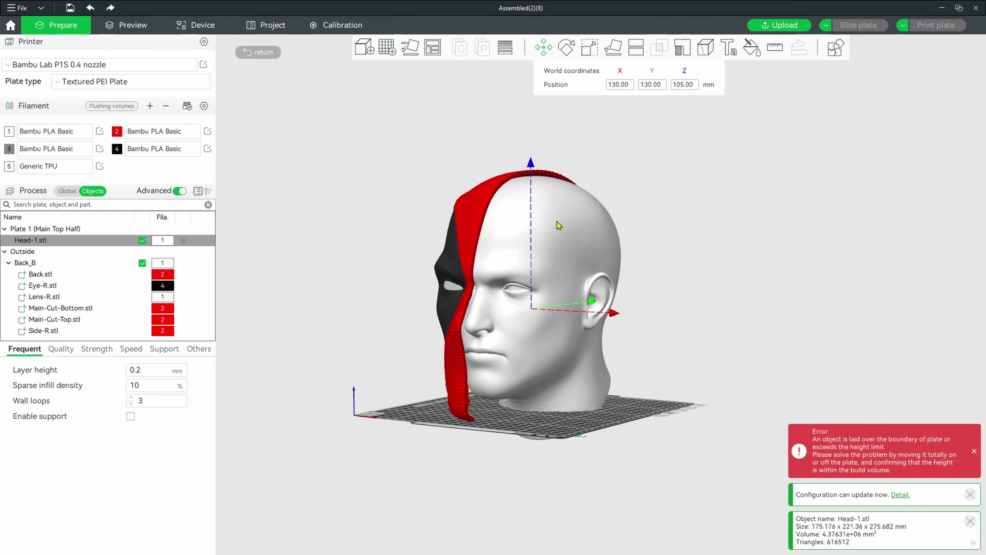
pyautogui.click(475, 212)
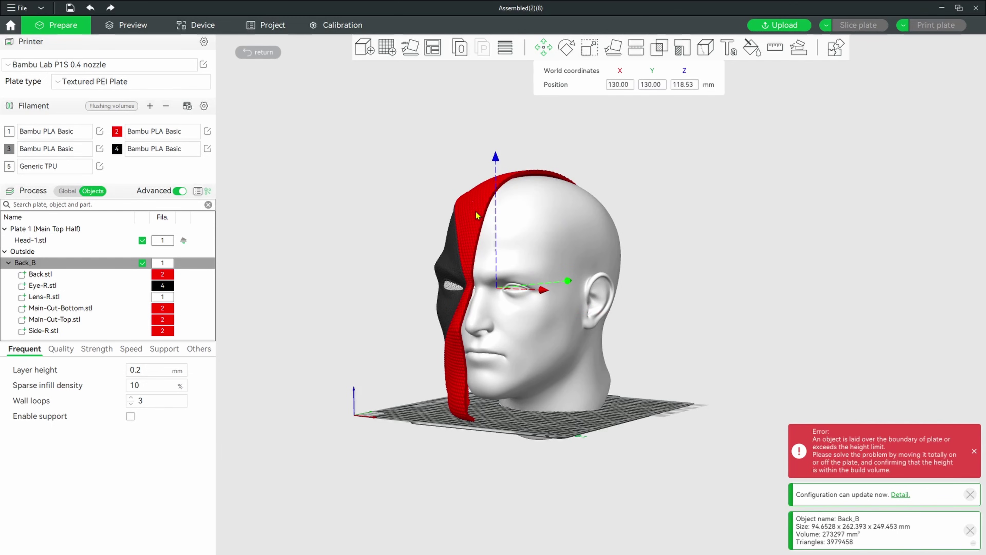
pyautogui.click(588, 50)
pyautogui.click(625, 84)
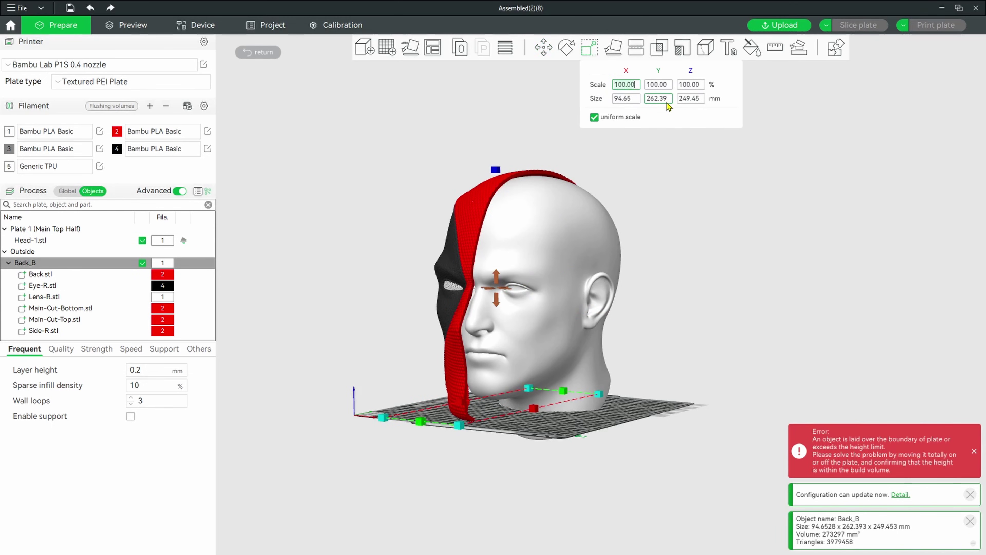
pyautogui.press('BackSpace')
pyautogui.press('BackSpace')
pyautogui.press('BackSpace')
pyautogui.press('BackSpace')
pyautogui.press('BackSpace')
pyautogui.press('BackSpace')
pyautogui.write('101')
pyautogui.press('Return')
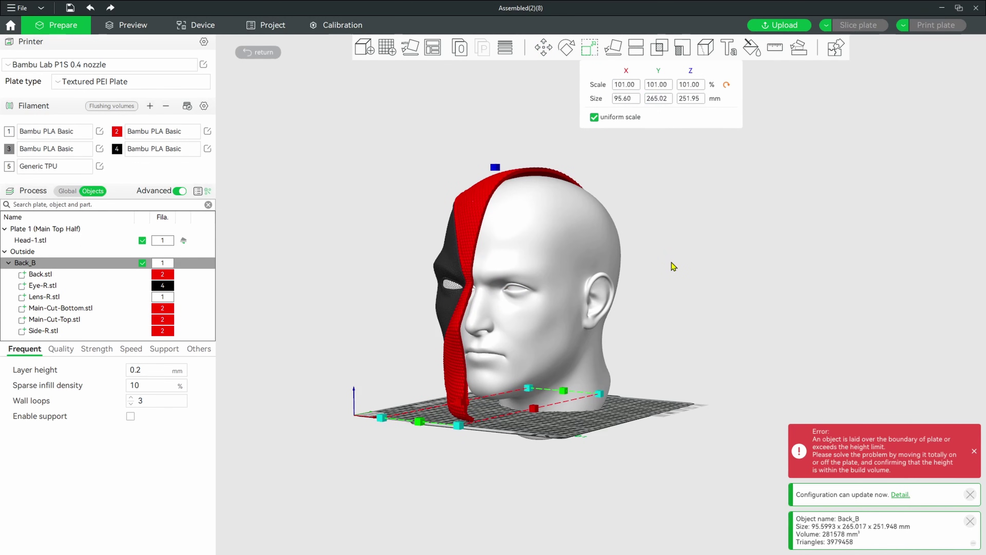
# Switch the Back_B helmet half to non-printable so the sizing head can be seen through it from the front
pyautogui.moveTo(673, 266); pyautogui.dragTo(697, 264)
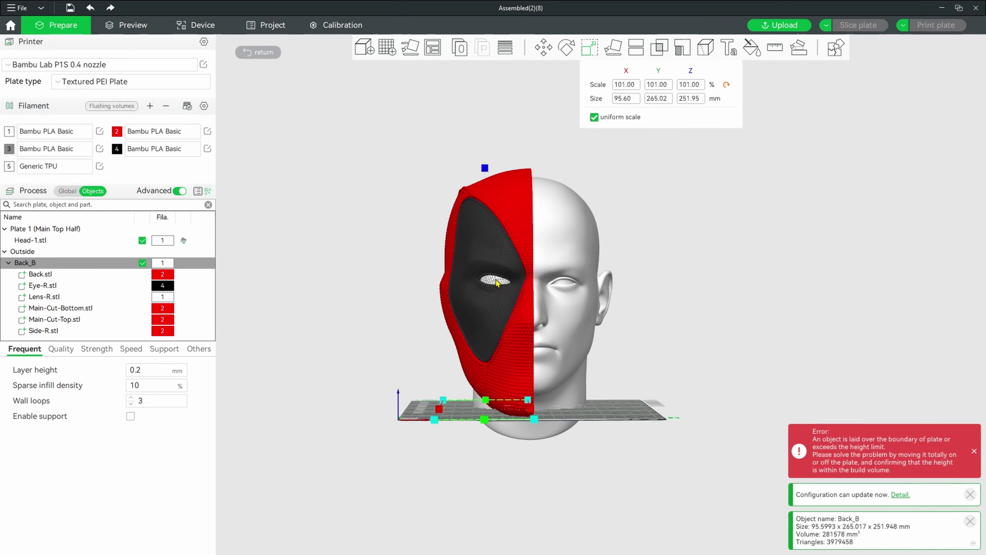
pyautogui.click(9, 263)
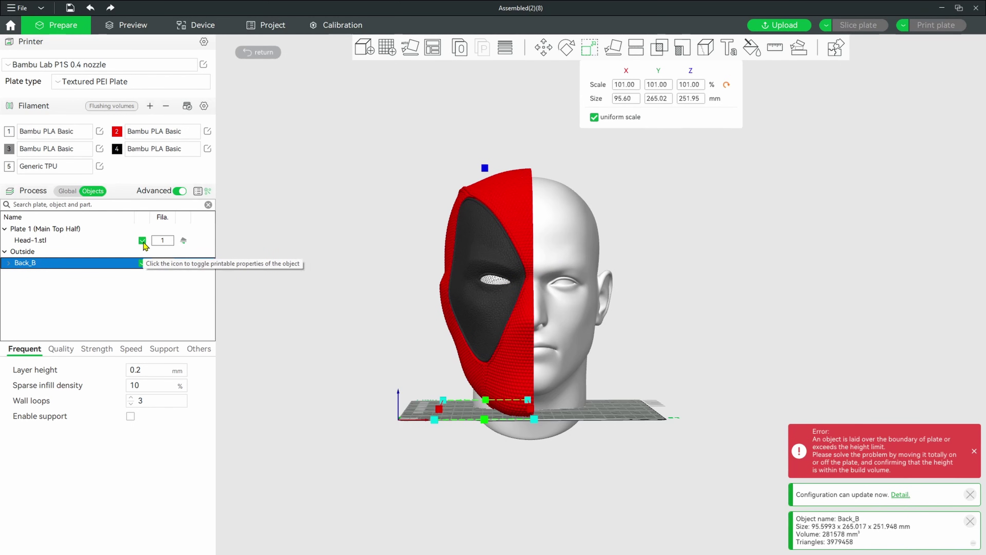
pyautogui.click(142, 263)
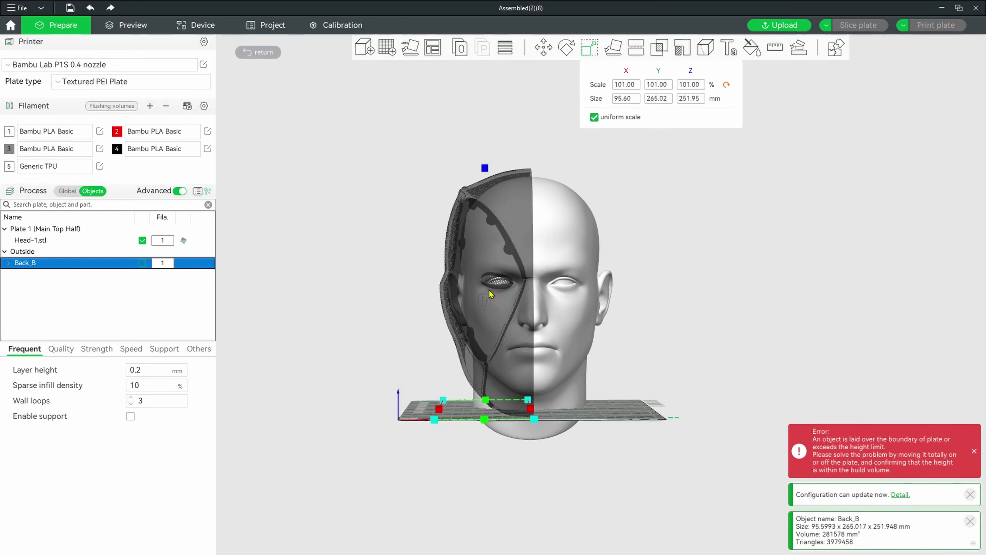
# Raise the Head-1.stl sizing head to a Z position of 106 mm and inspect its fit inside the see-through helmet half from several angles
pyautogui.click(556, 250)
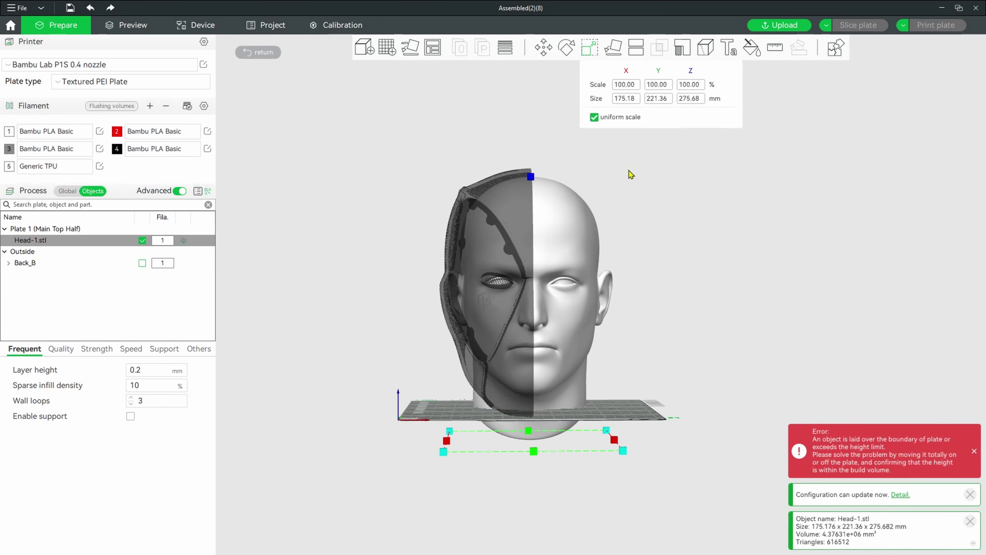
pyautogui.click(541, 53)
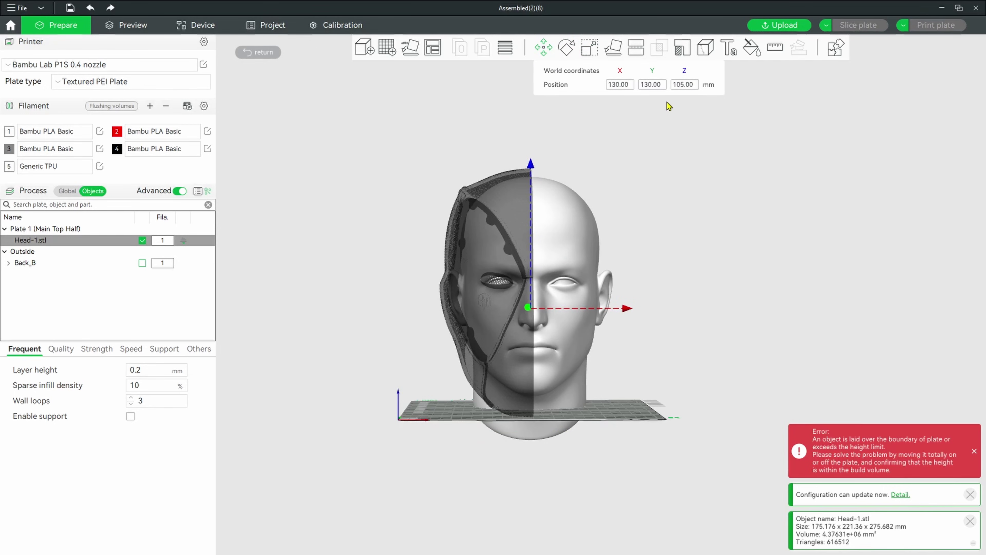
pyautogui.click(682, 86)
pyautogui.press('BackSpace')
pyautogui.press('BackSpace')
pyautogui.press('BackSpace')
pyautogui.press('BackSpace')
pyautogui.press('BackSpace')
pyautogui.press('BackSpace')
pyautogui.write('106')
pyautogui.press('Return')
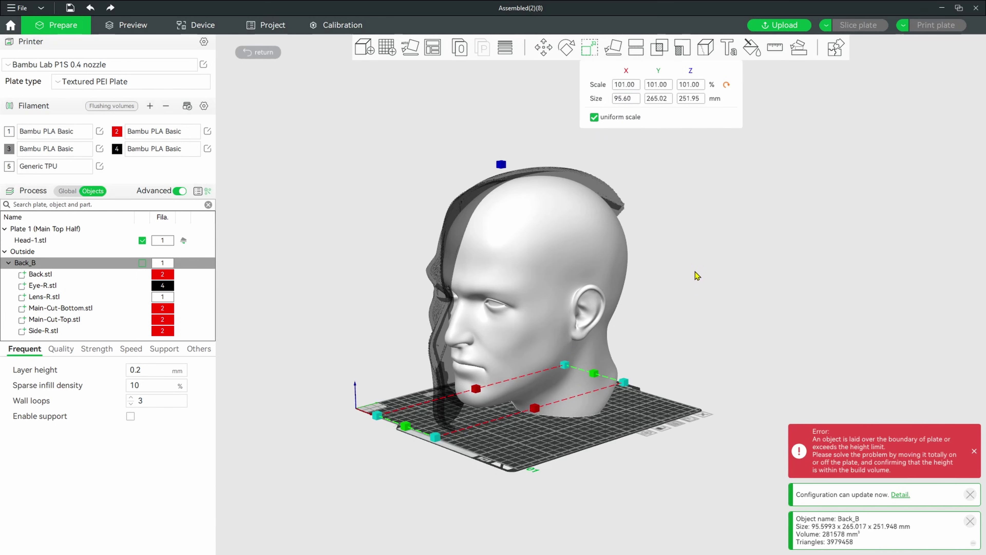
pyautogui.moveTo(695, 273); pyautogui.dragTo(742, 273)
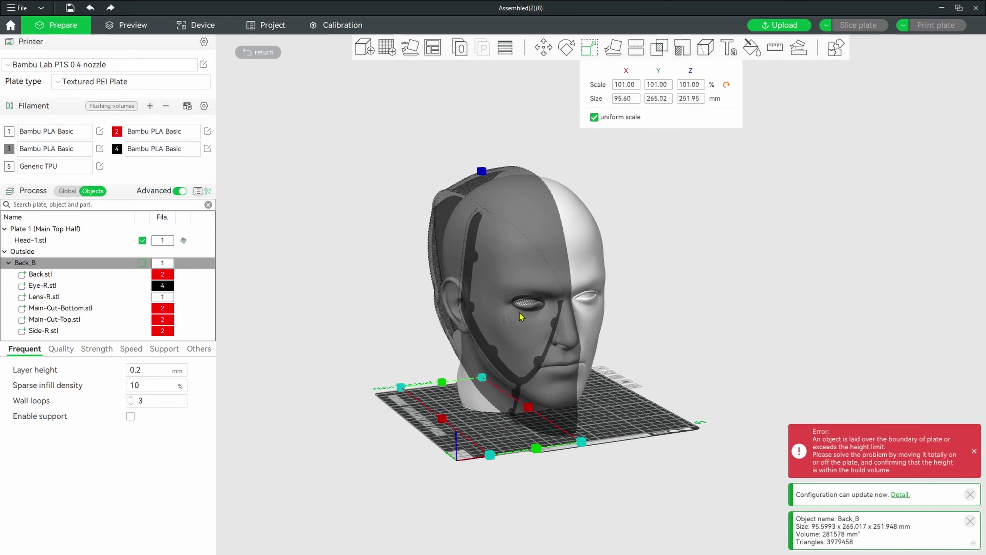
pyautogui.moveTo(702, 311); pyautogui.dragTo(641, 304)
pyautogui.moveTo(630, 305); pyautogui.dragTo(542, 305)
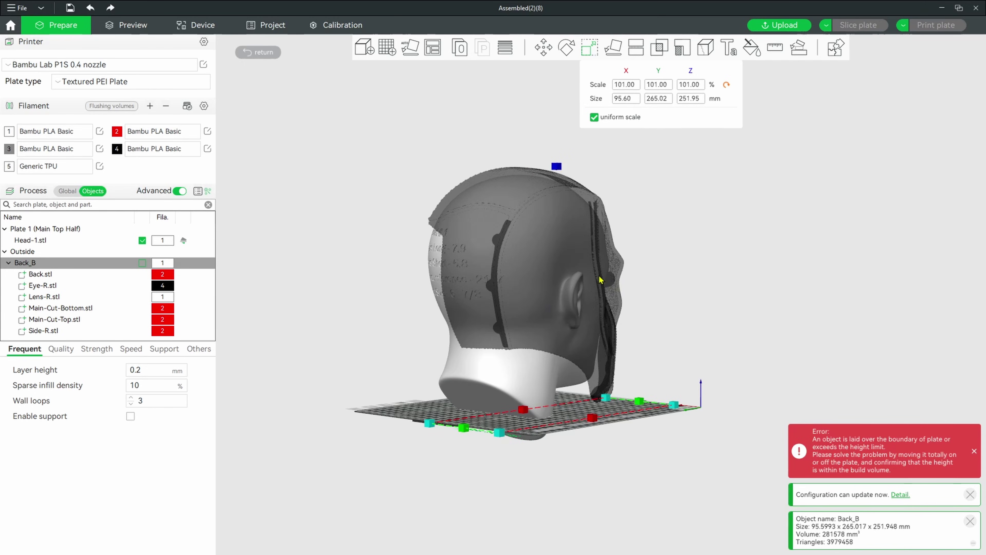